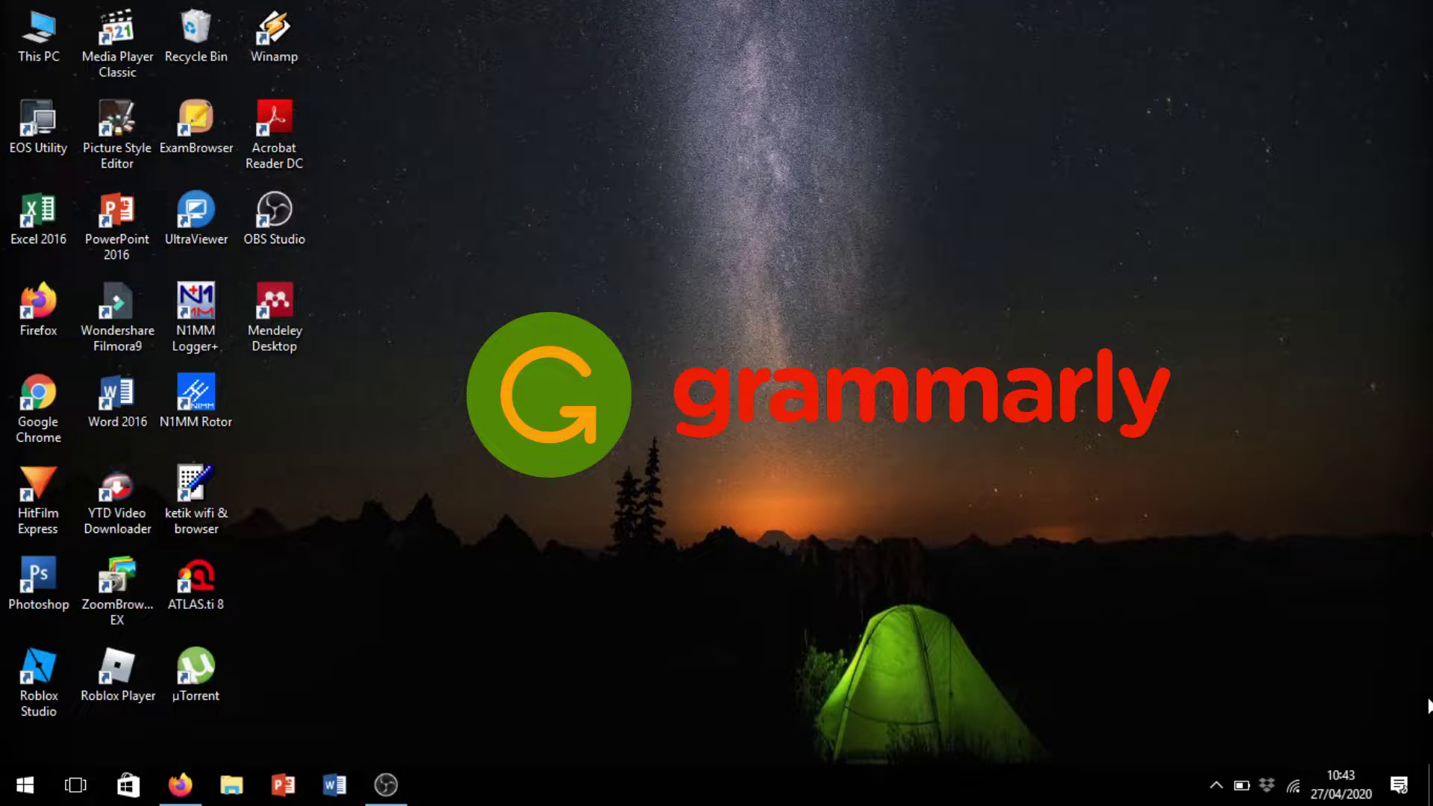
In Firefox, search Google for 'grammarly for ms word' and open the Grammarly for Microsoft Word result
click(182, 786)
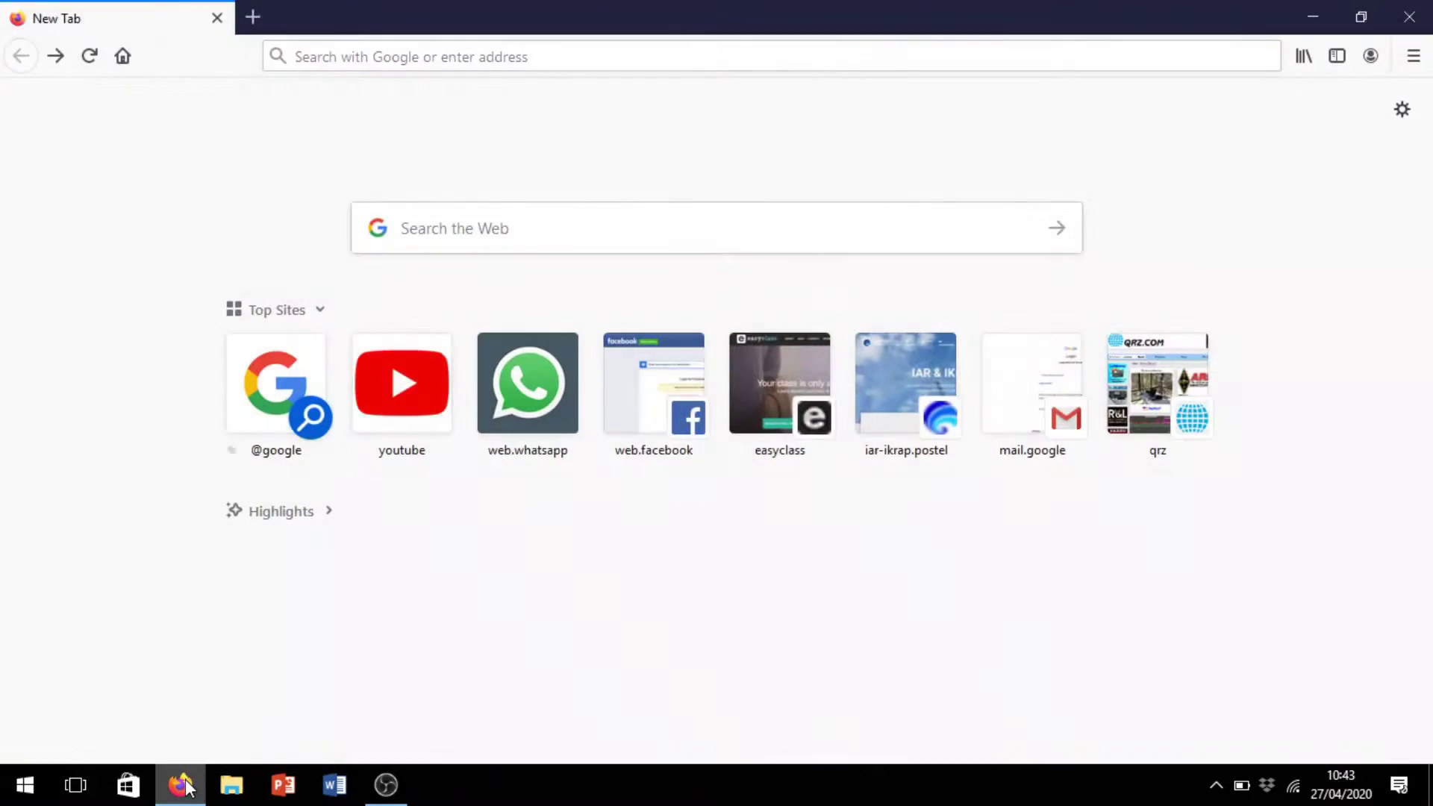
click(631, 228)
text(grammarly for ms word)
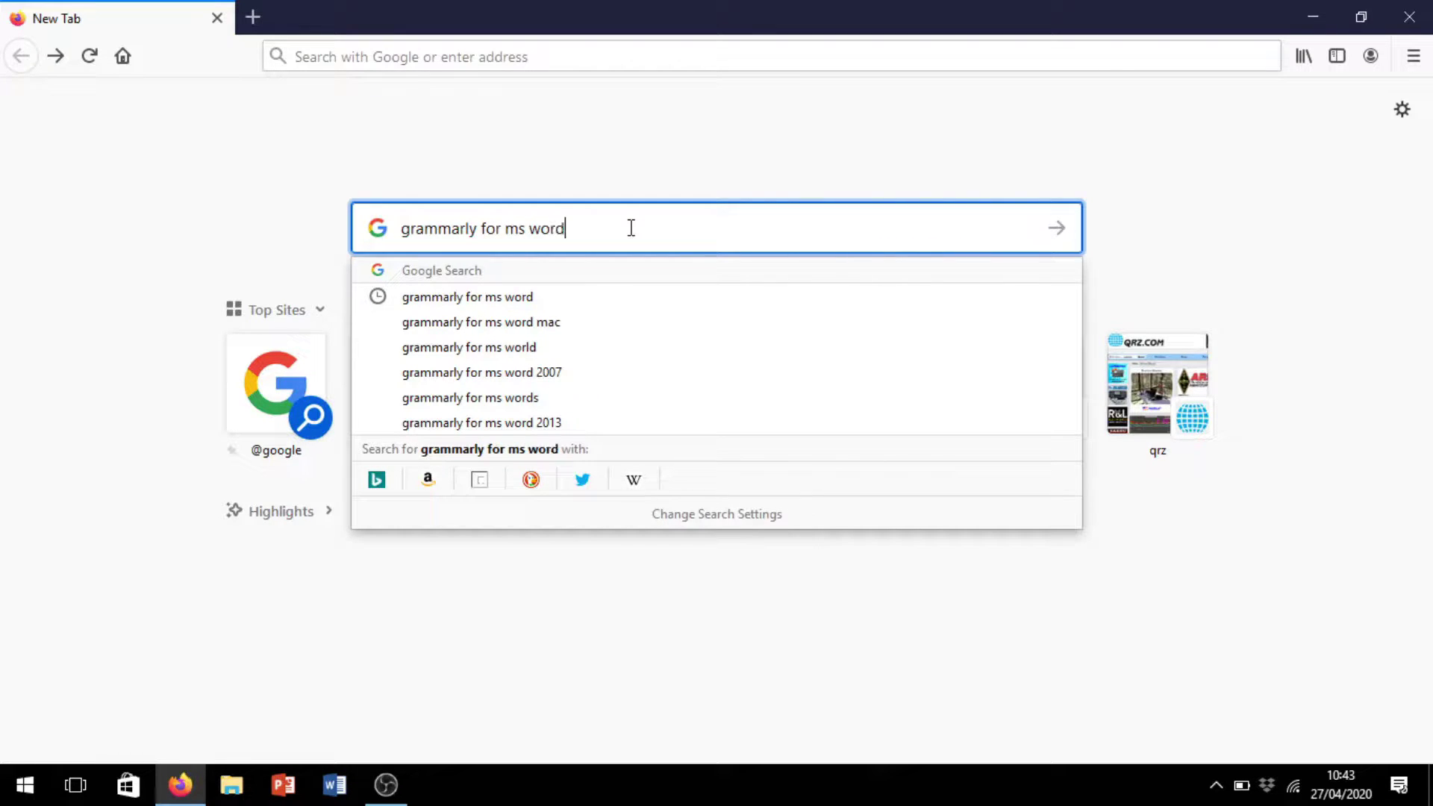
key(Return)
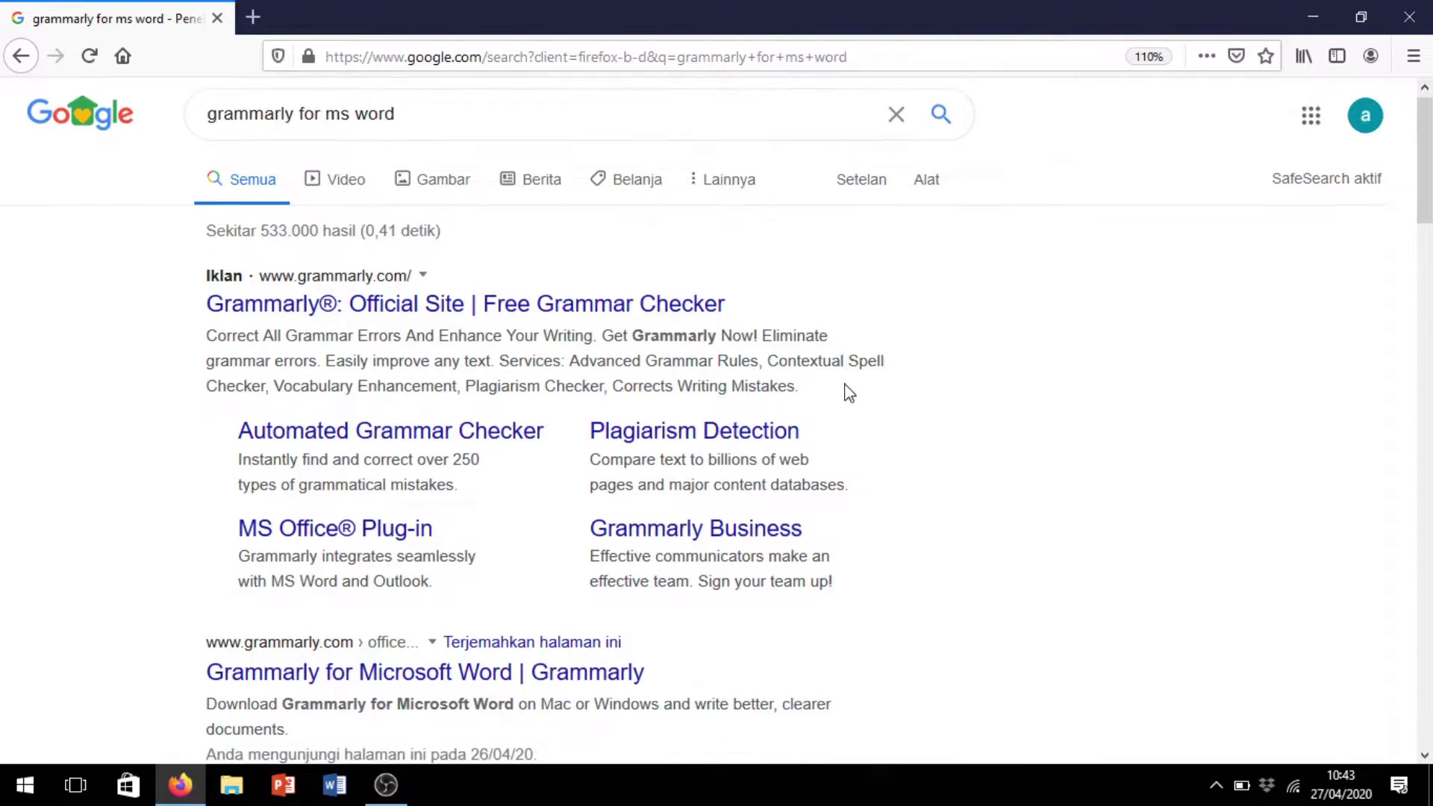
scroll(848, 393, down, 3)
click(394, 565)
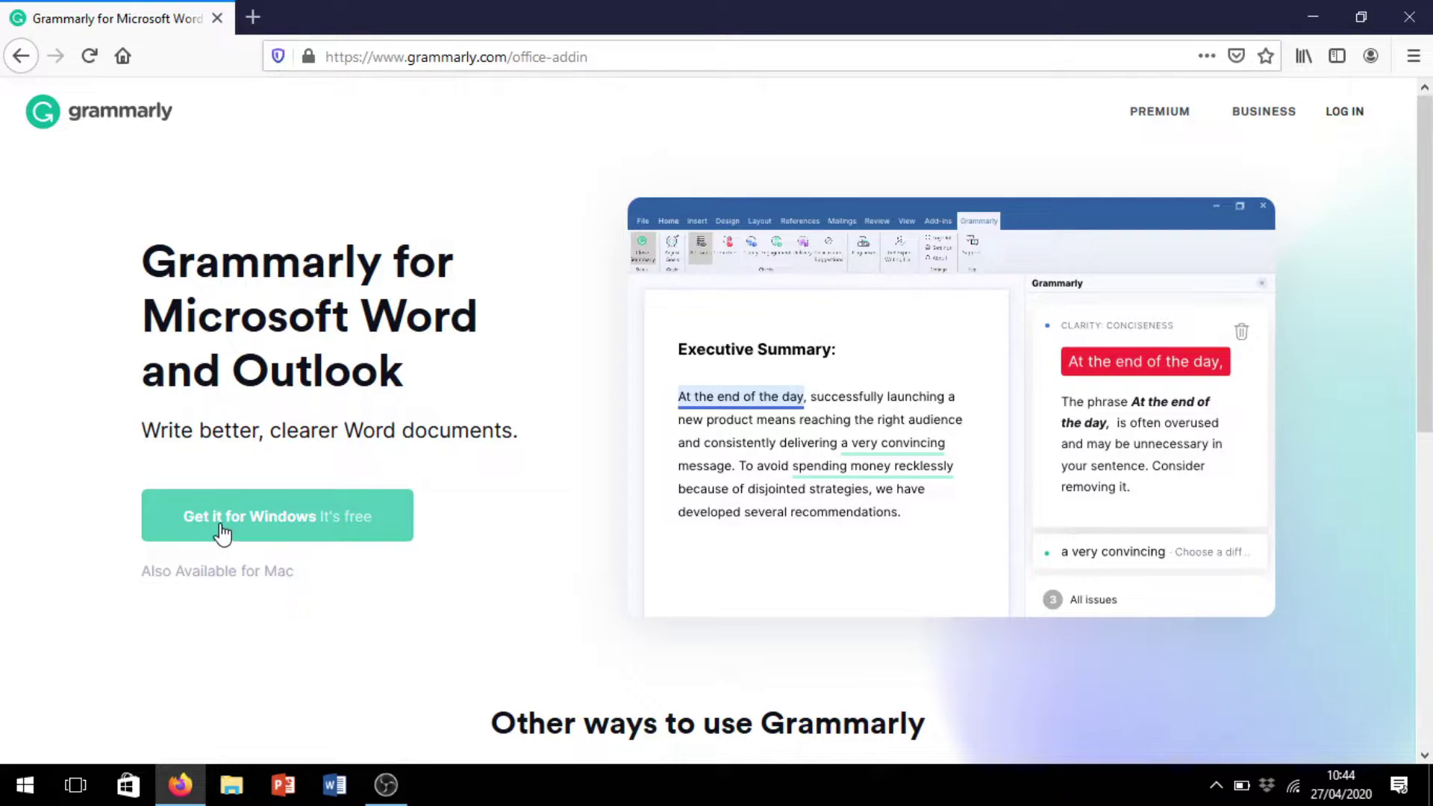
Download GrammarlyAddInSetup.exe (12.0 MB) via Get it for Windows and save it to disk
click(224, 533)
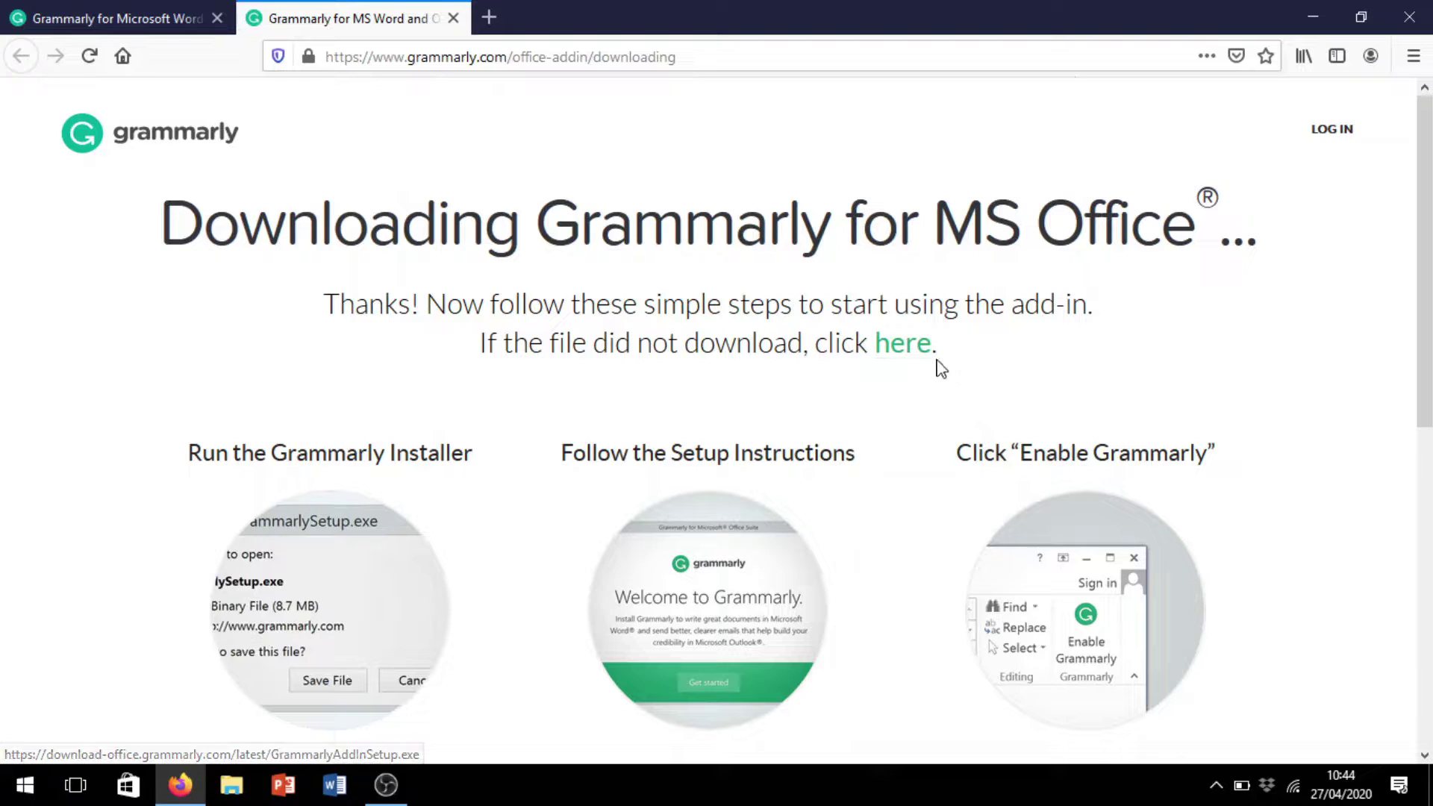
click(902, 351)
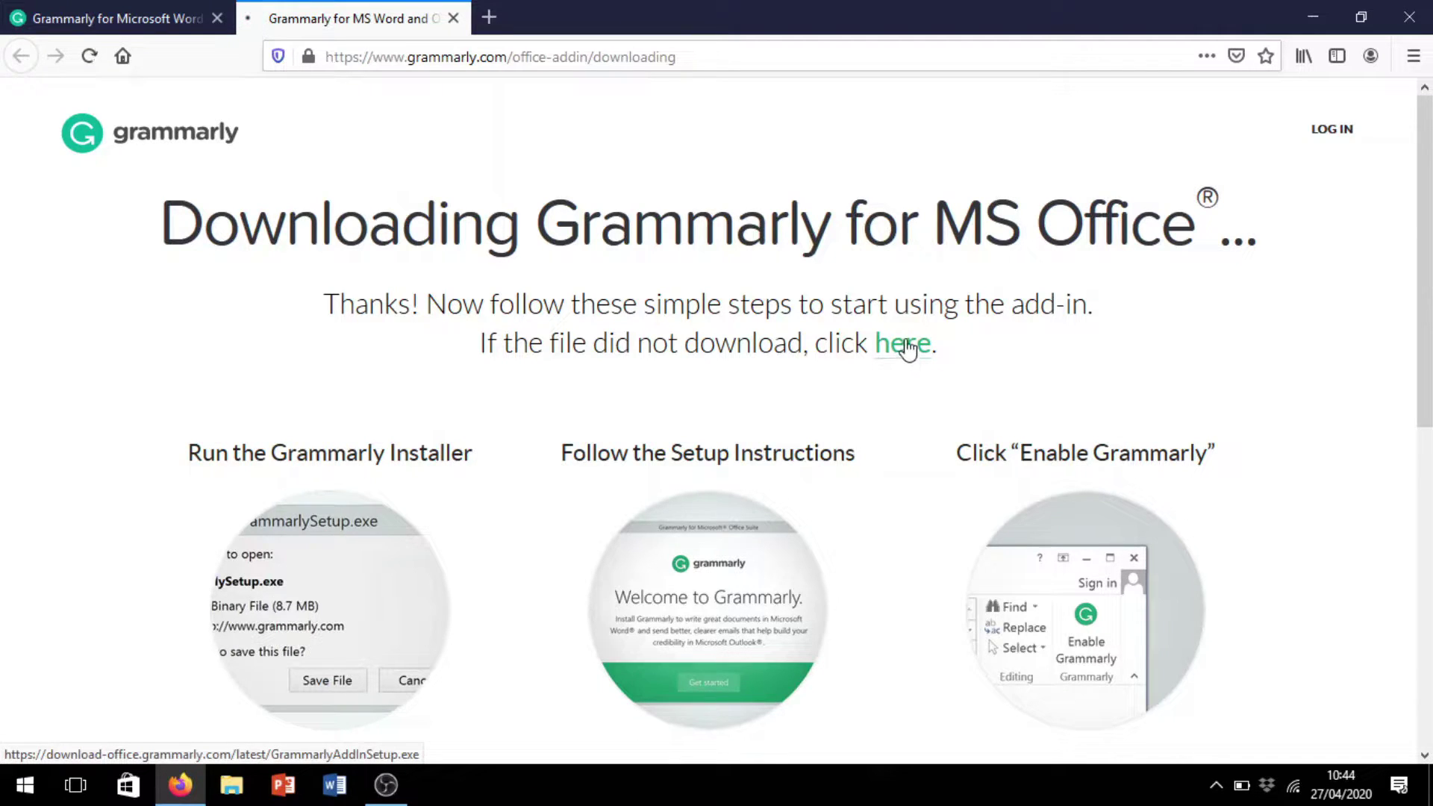
drag(710, 215, 748, 209)
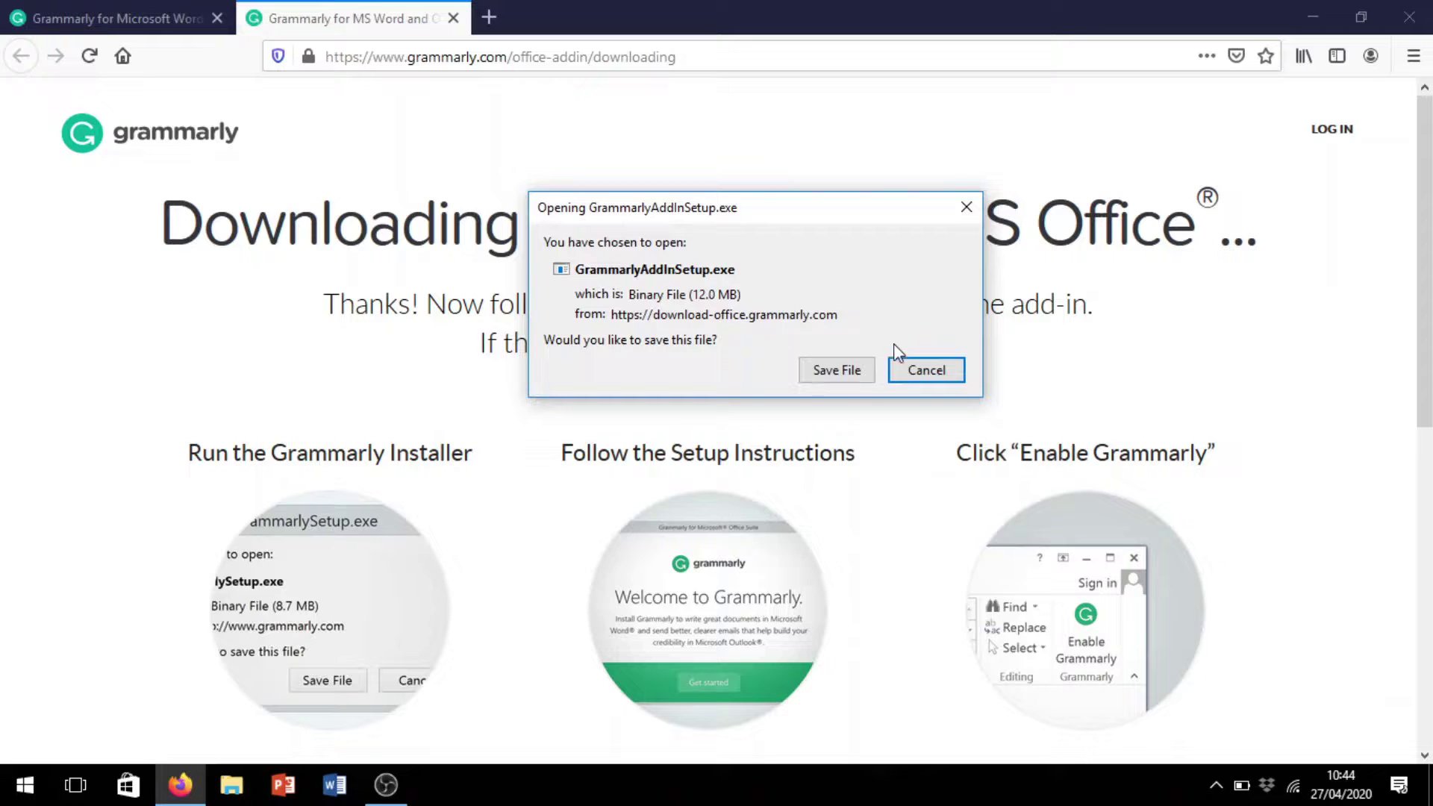
click(830, 373)
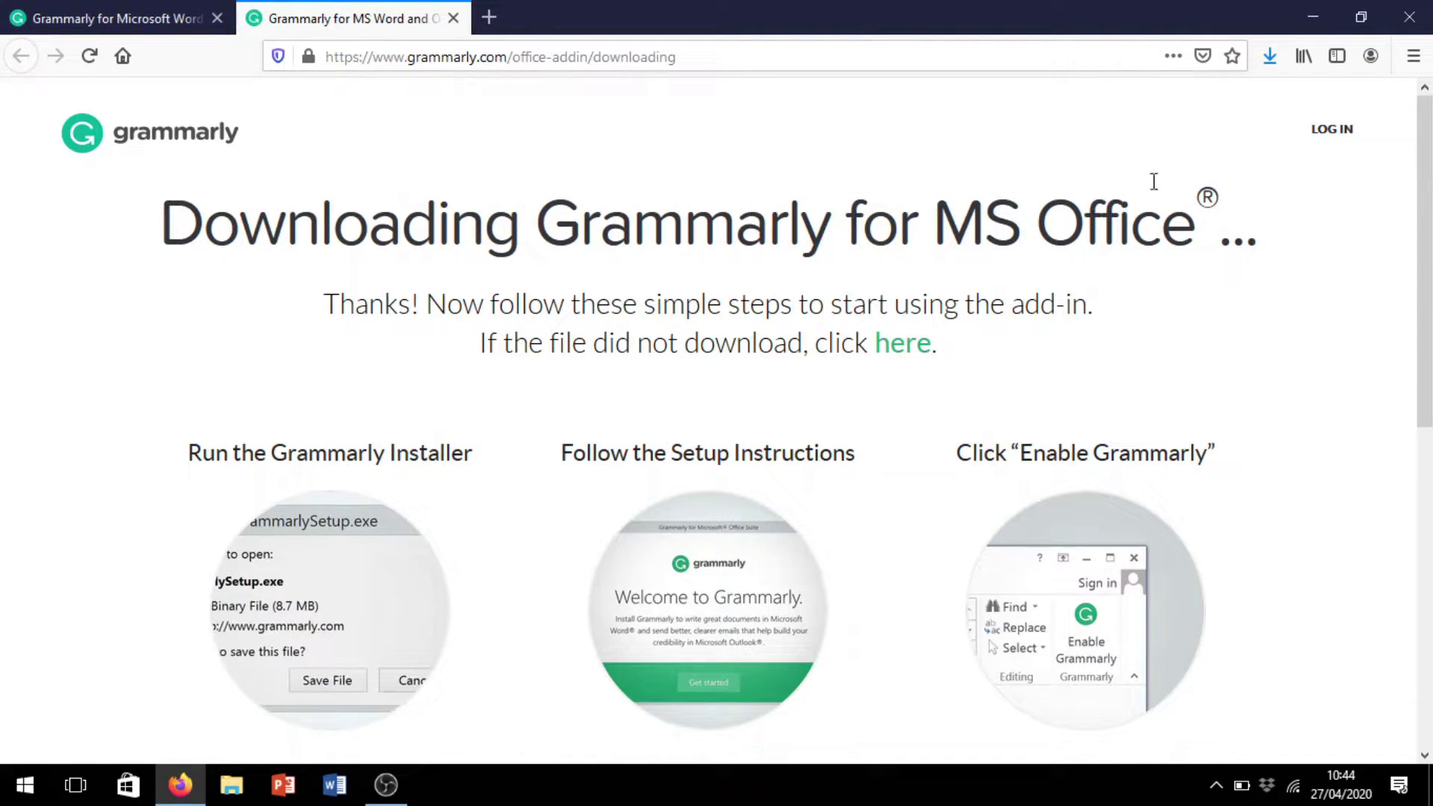
click(1269, 57)
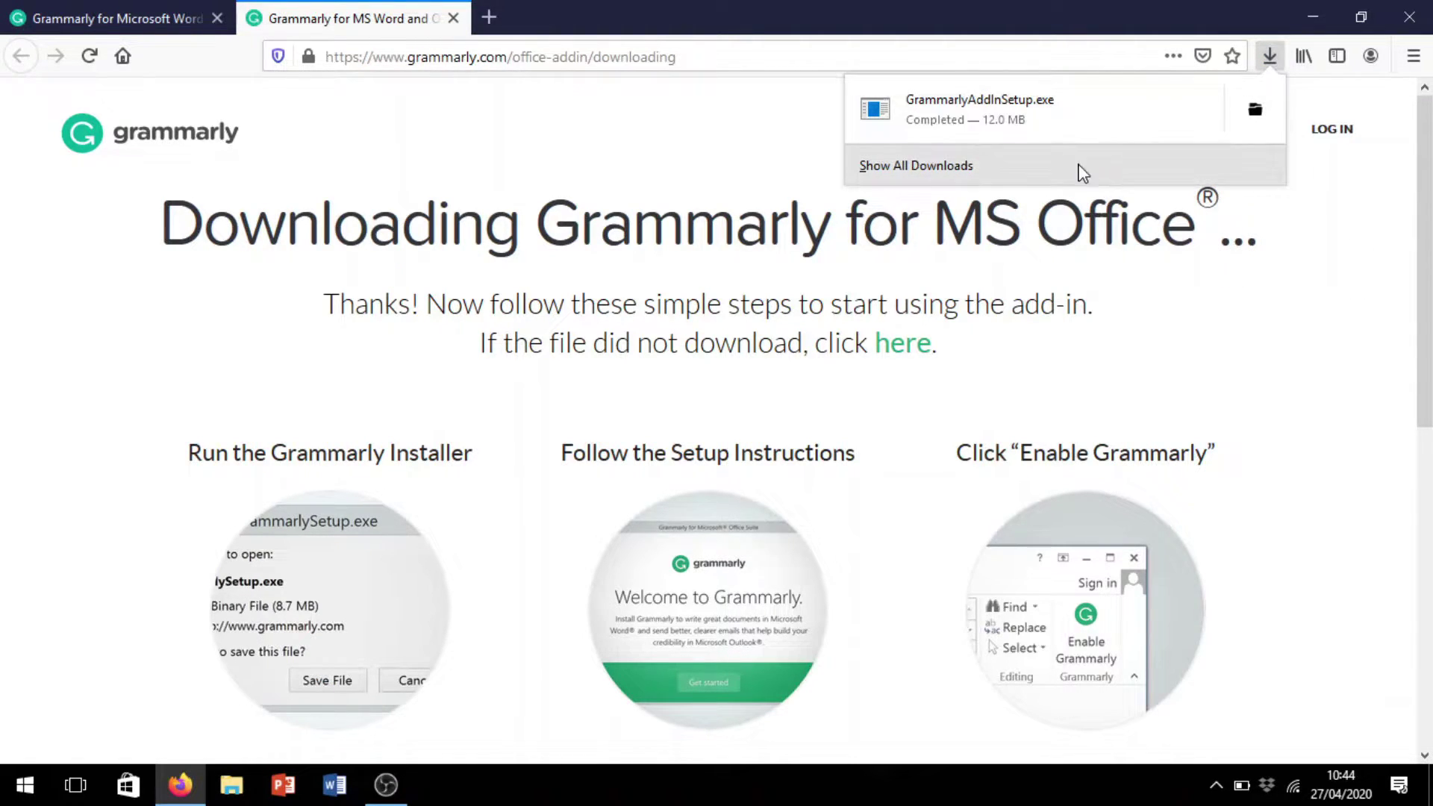
click(942, 106)
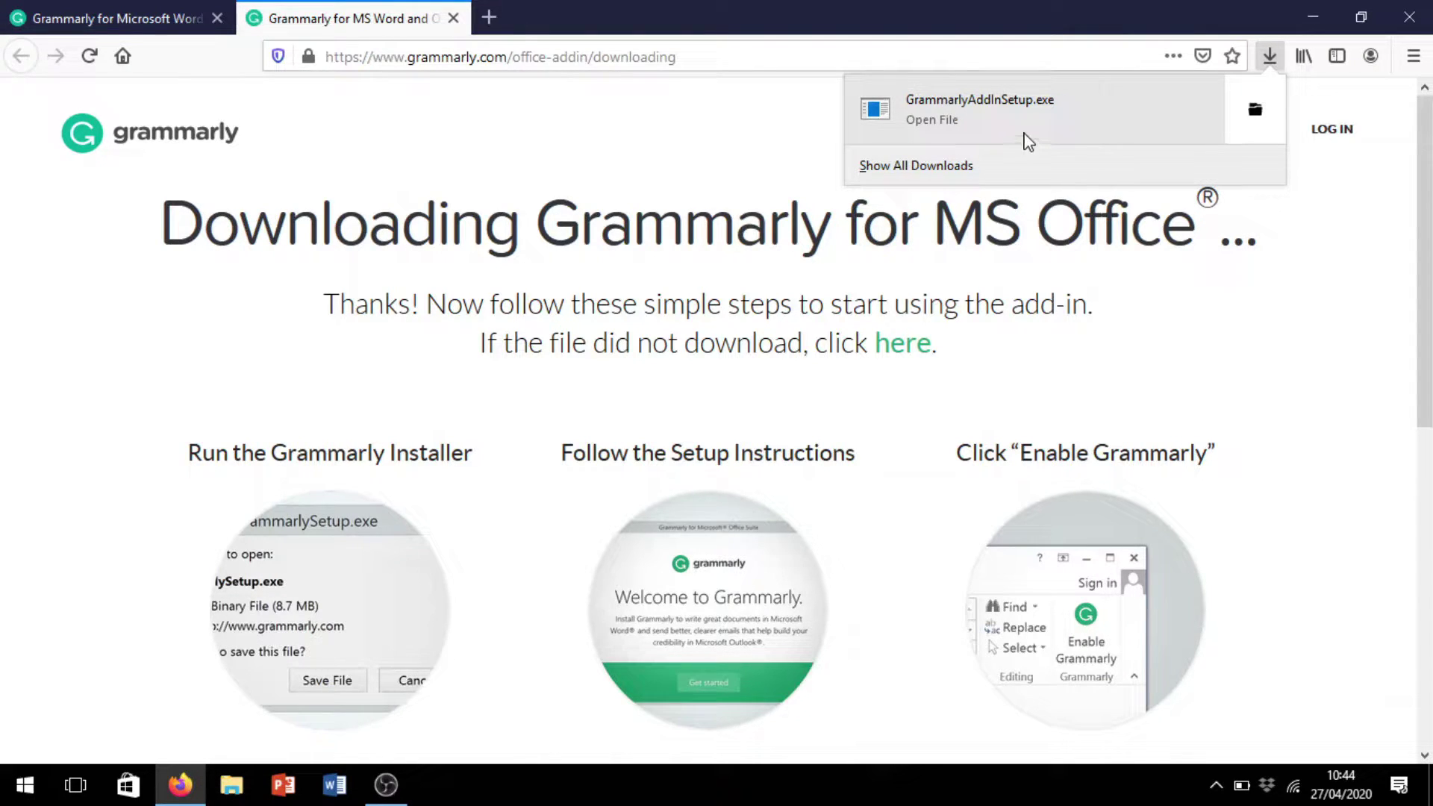
Run GrammarlyAddInSetup.exe, dismiss the error, and install Grammarly for Word and Outlook
click(908, 104)
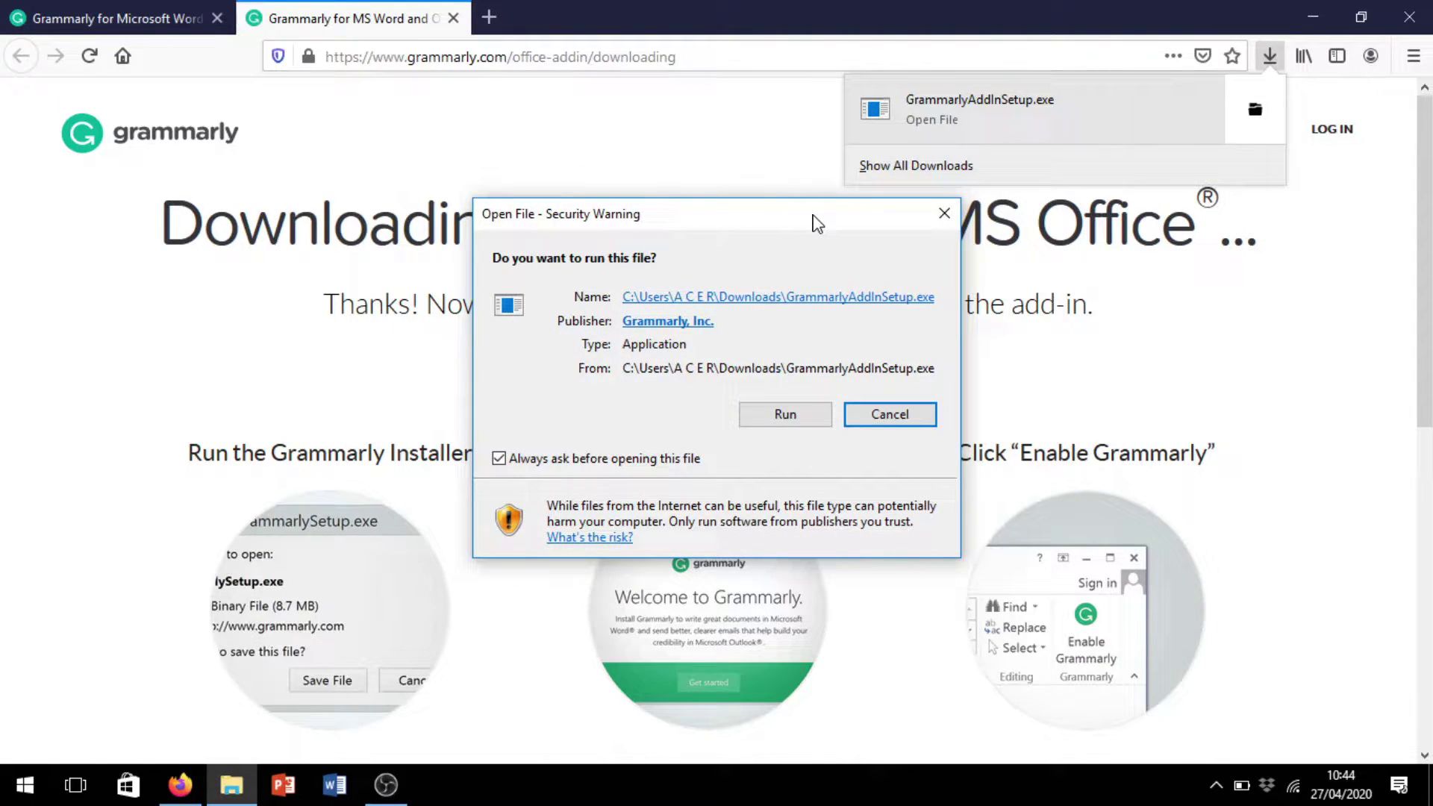
click(787, 415)
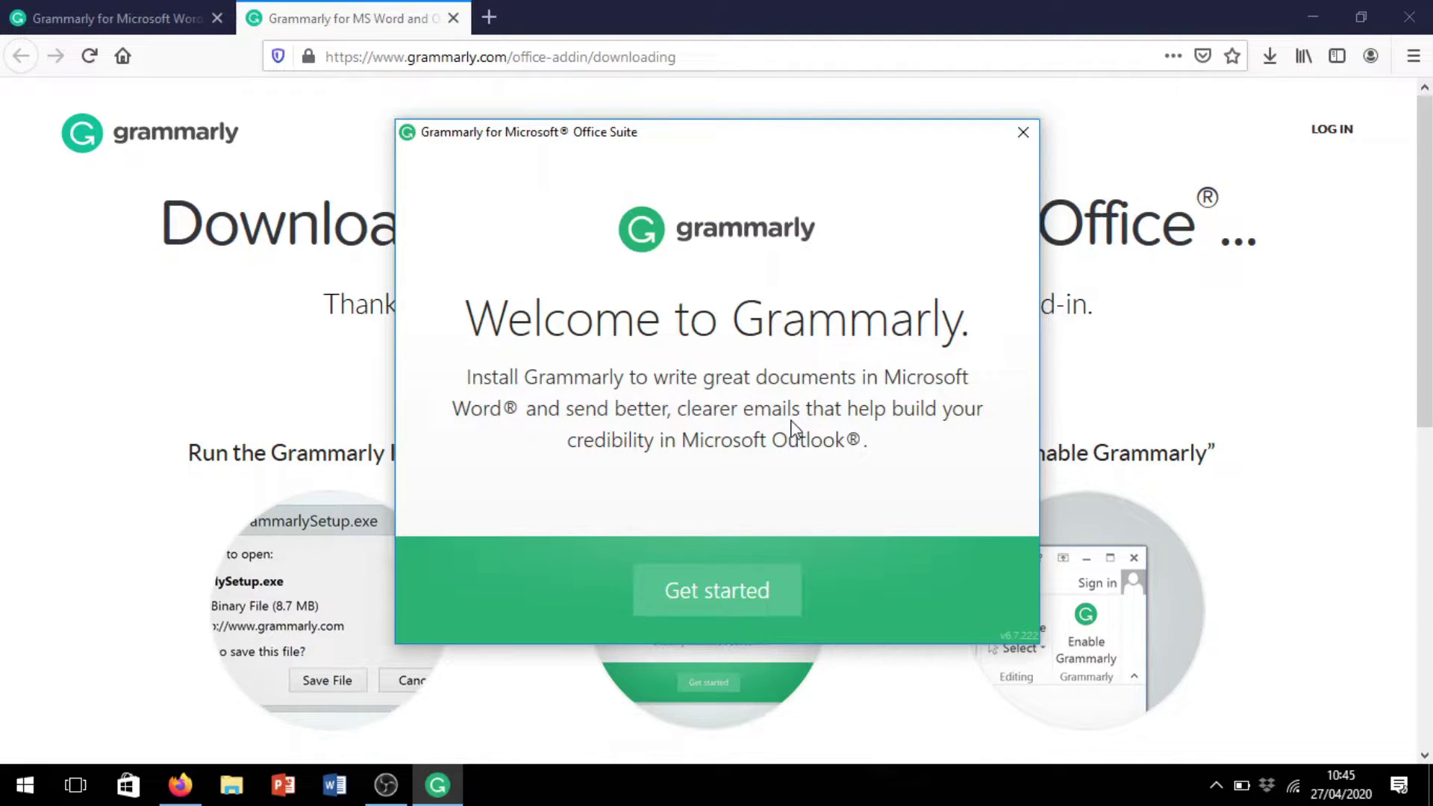
click(735, 596)
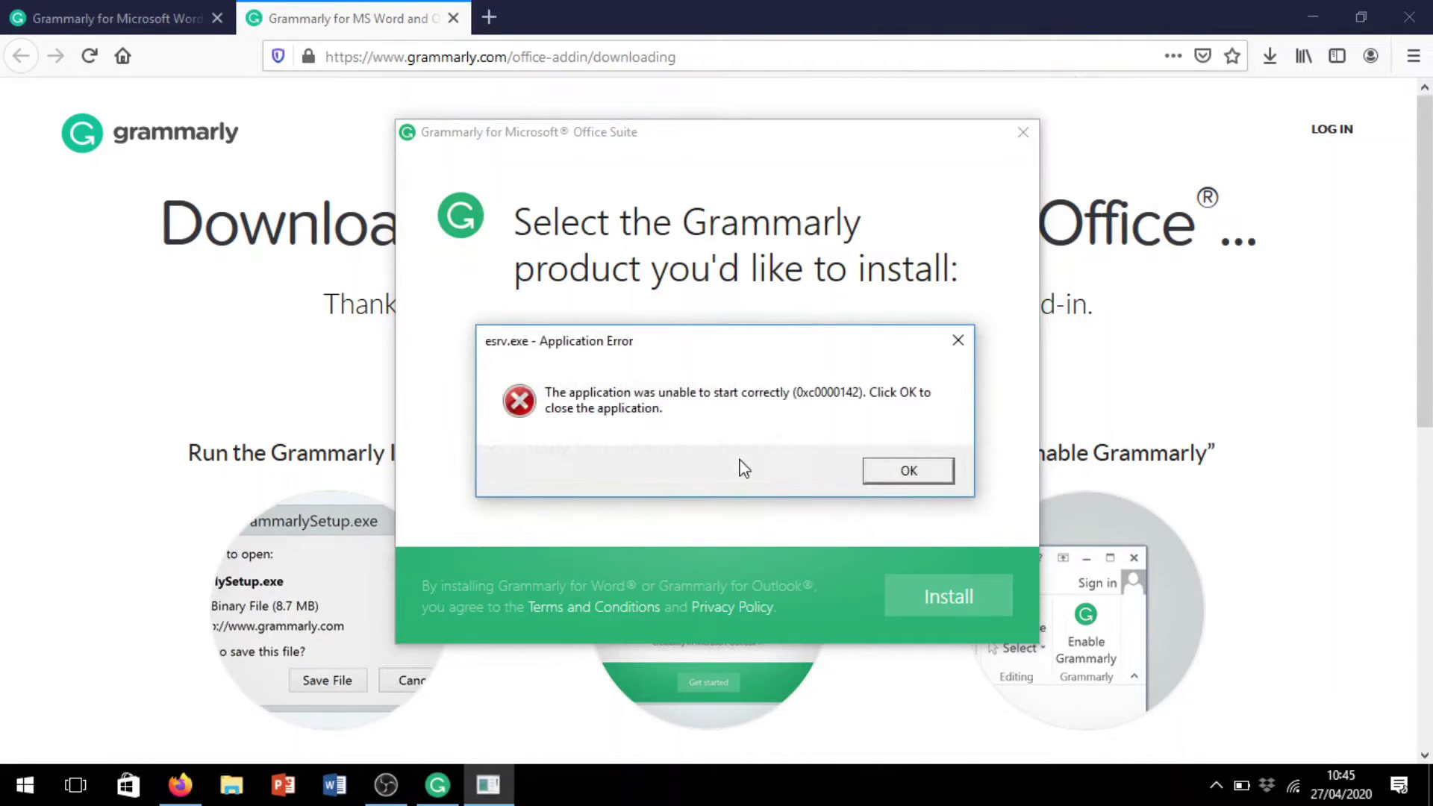
click(905, 477)
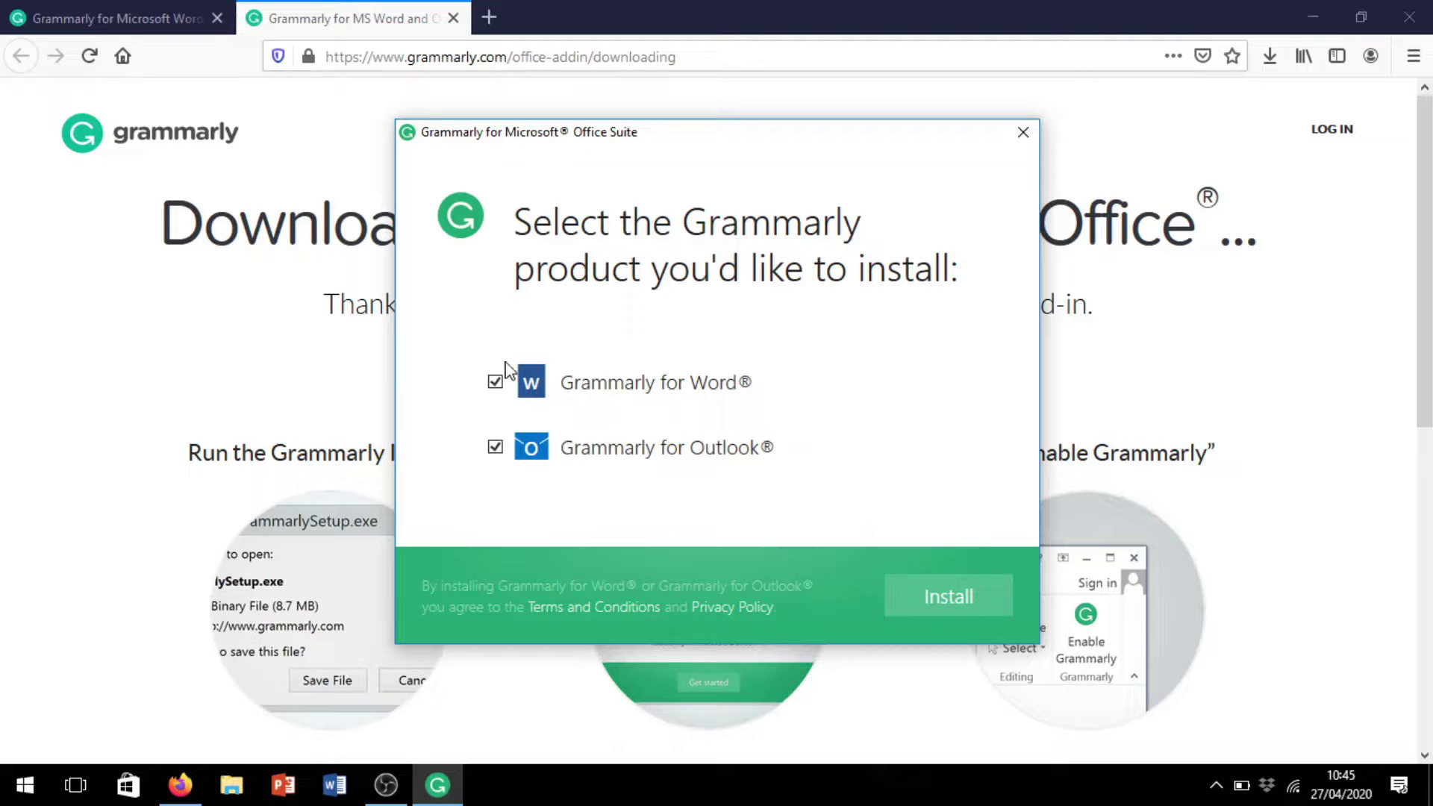
click(927, 606)
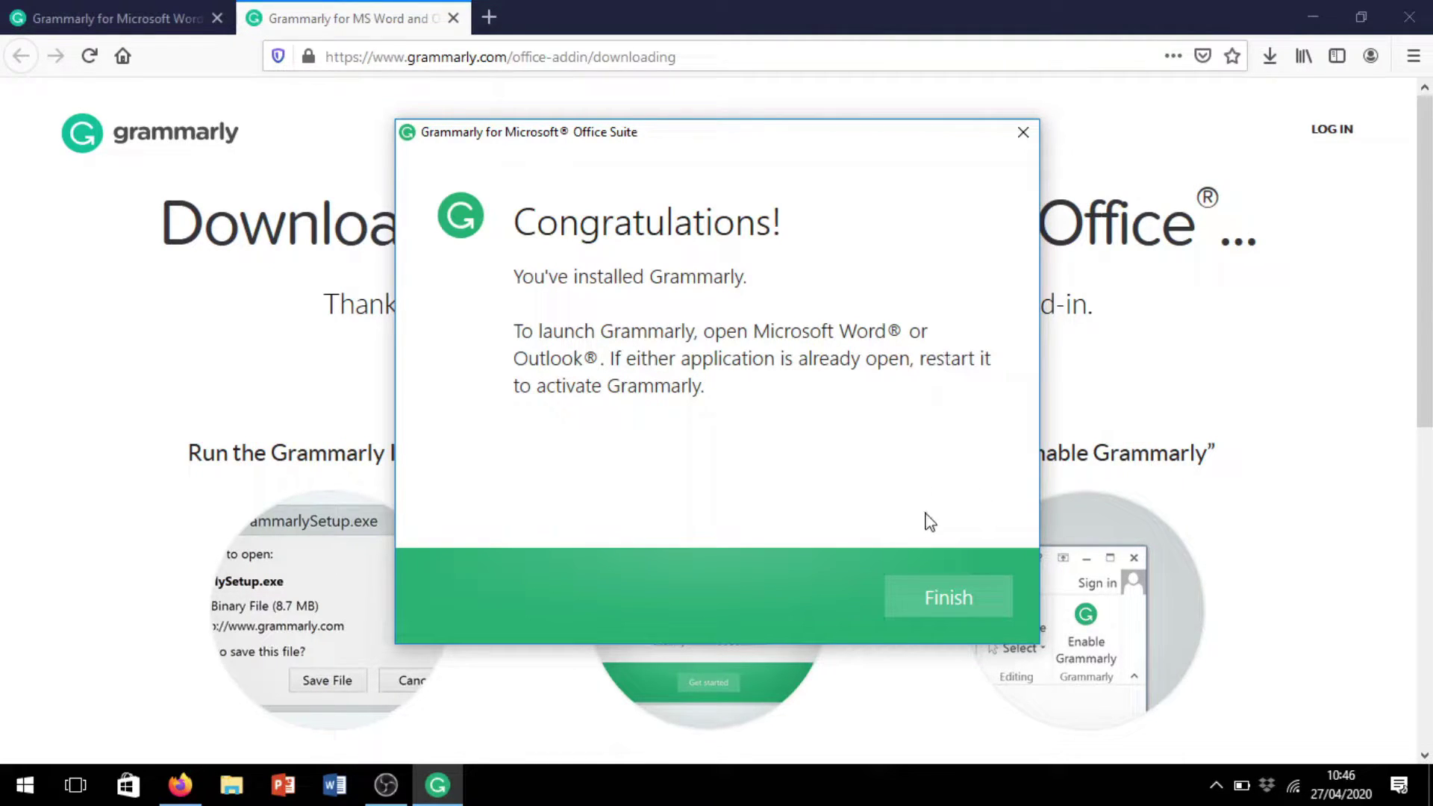
click(963, 604)
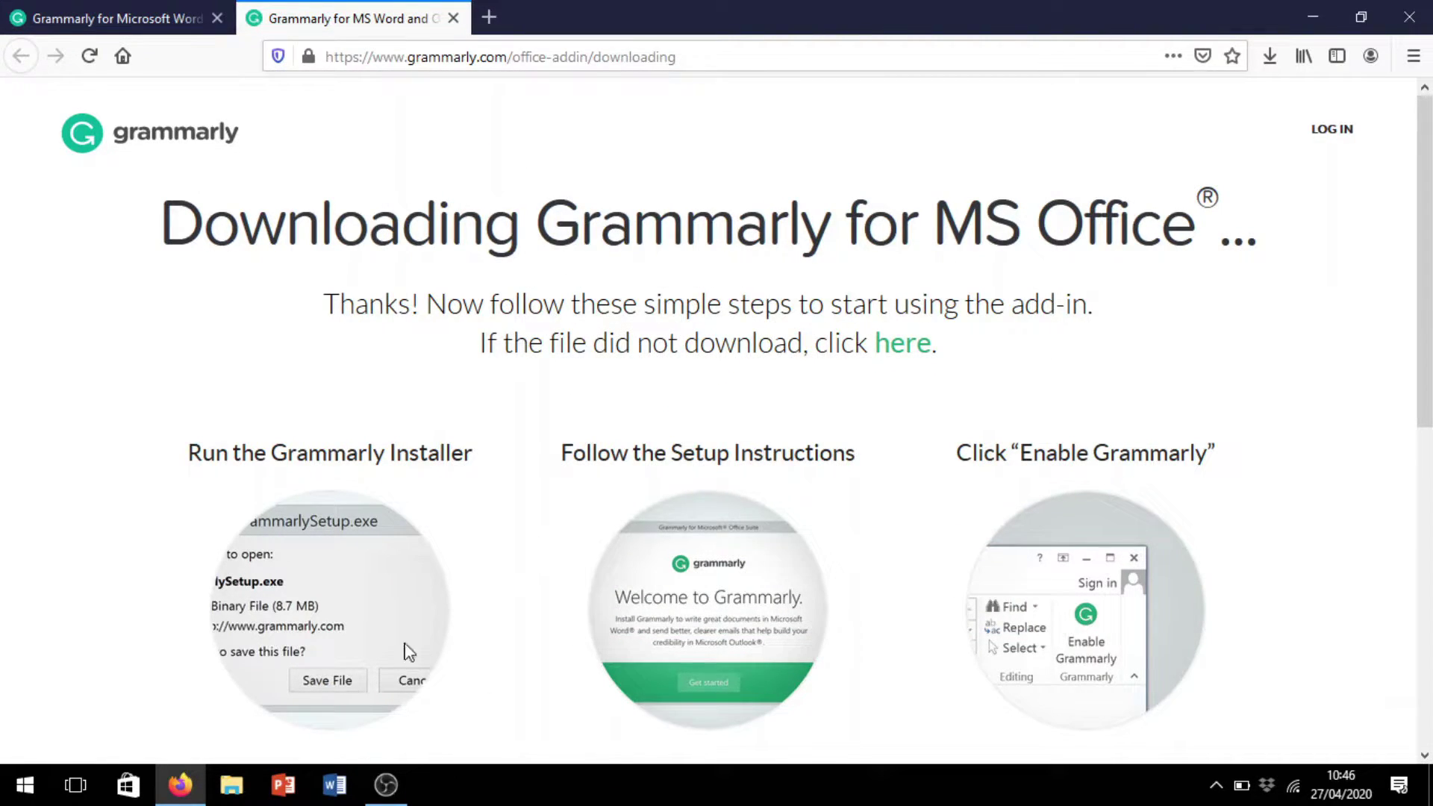
Launch Word, dismiss the activation notice, create a blank document, and show the Grammarly tab
click(337, 792)
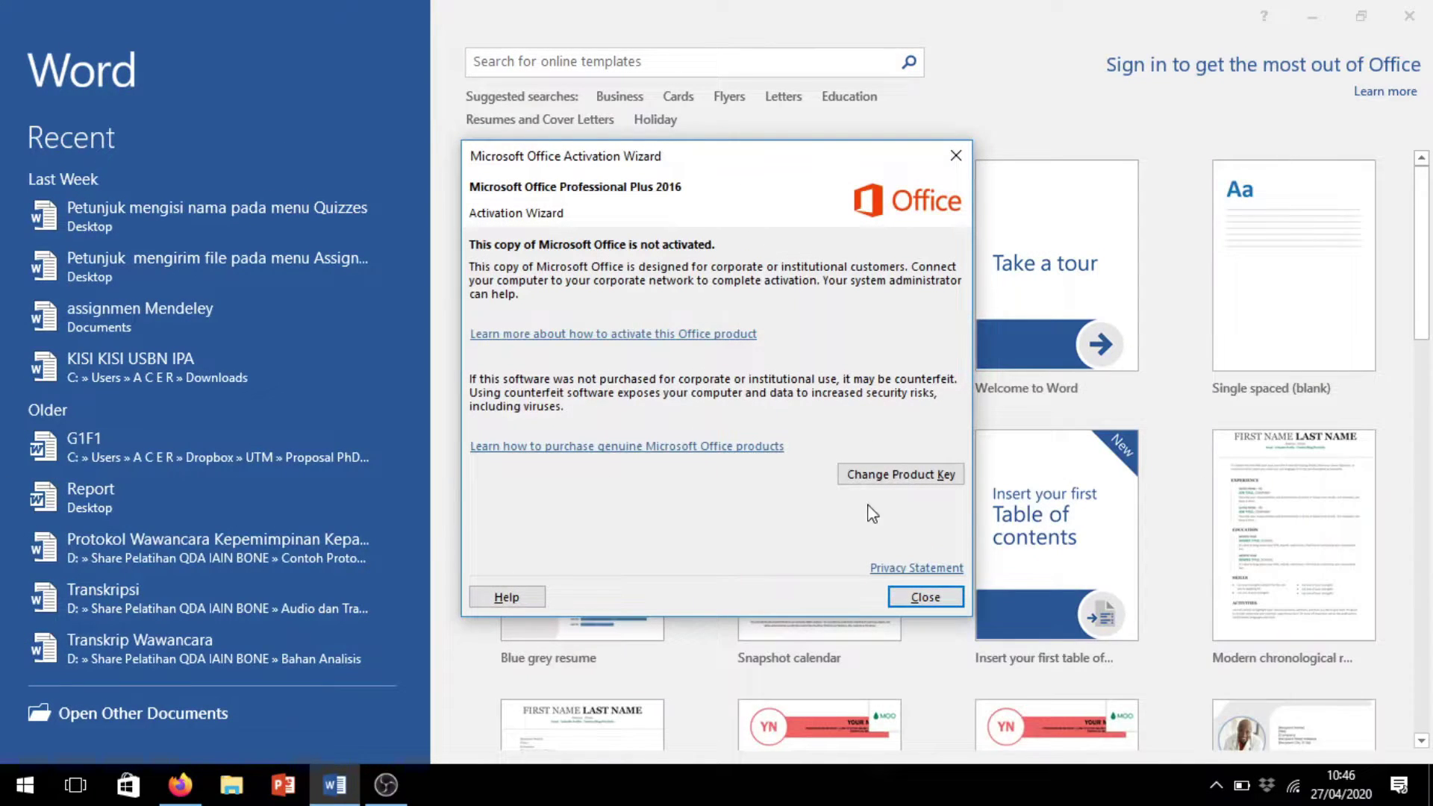
click(927, 601)
click(586, 294)
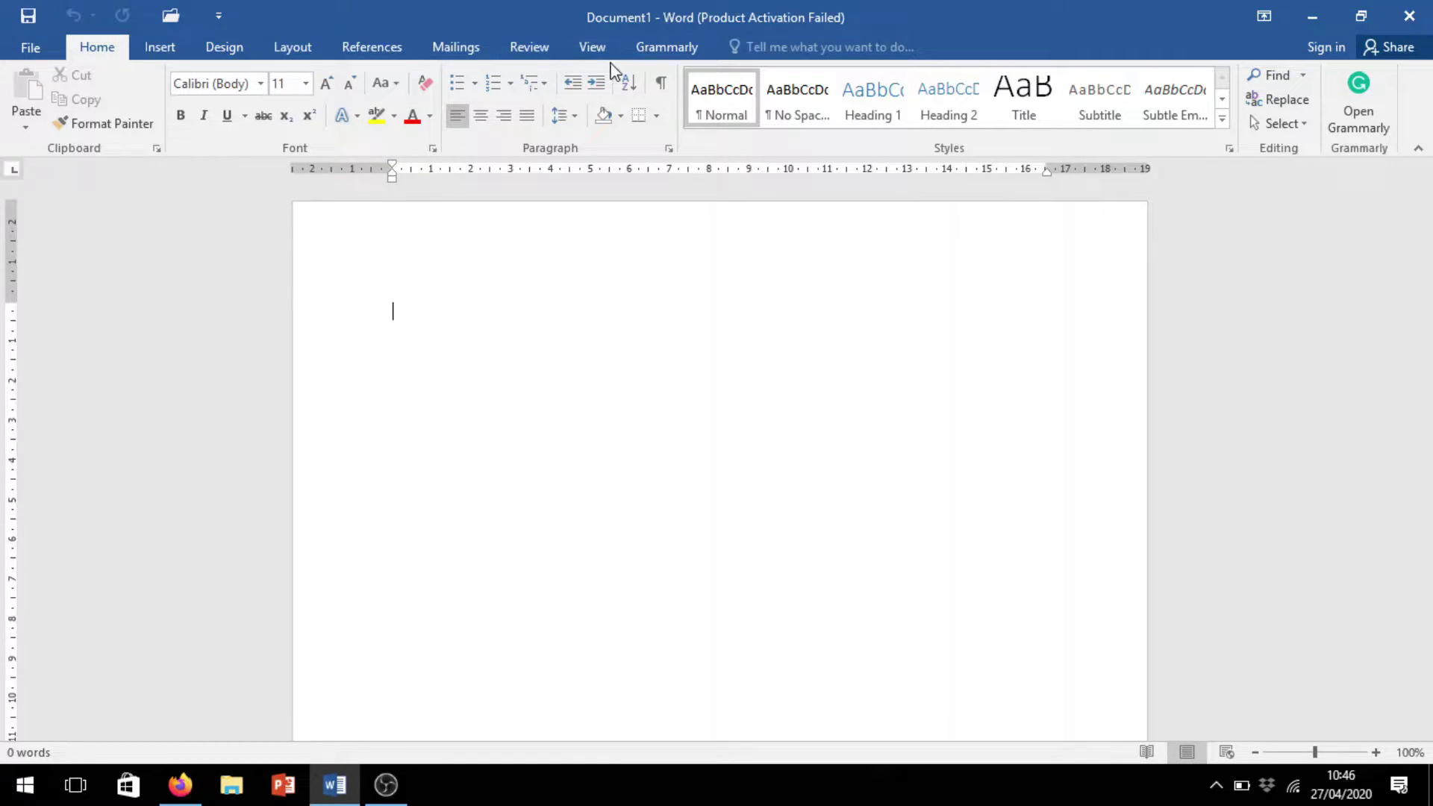
click(681, 52)
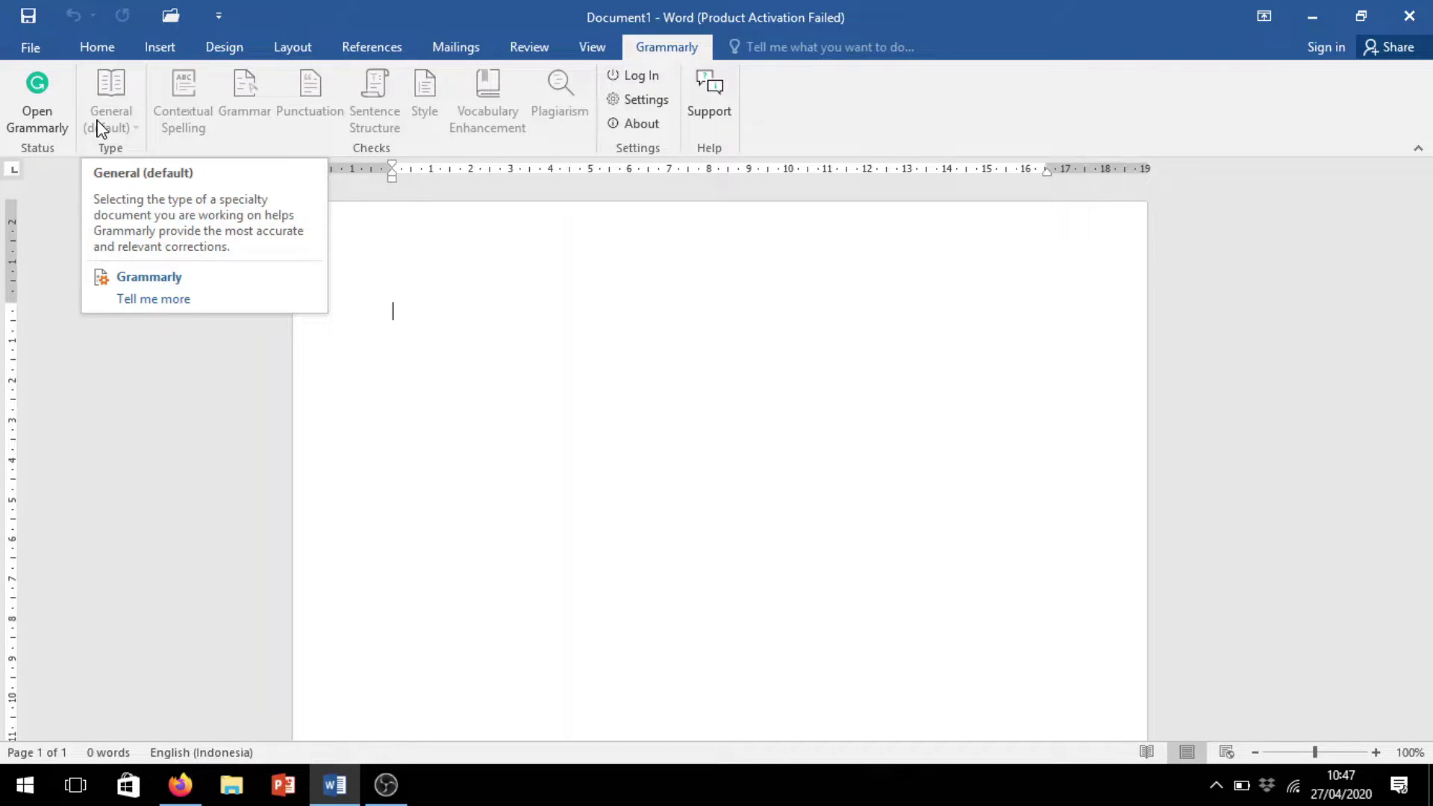
Open the Grammarly panel and switch from sign-in to the Create Your Account form
click(12, 117)
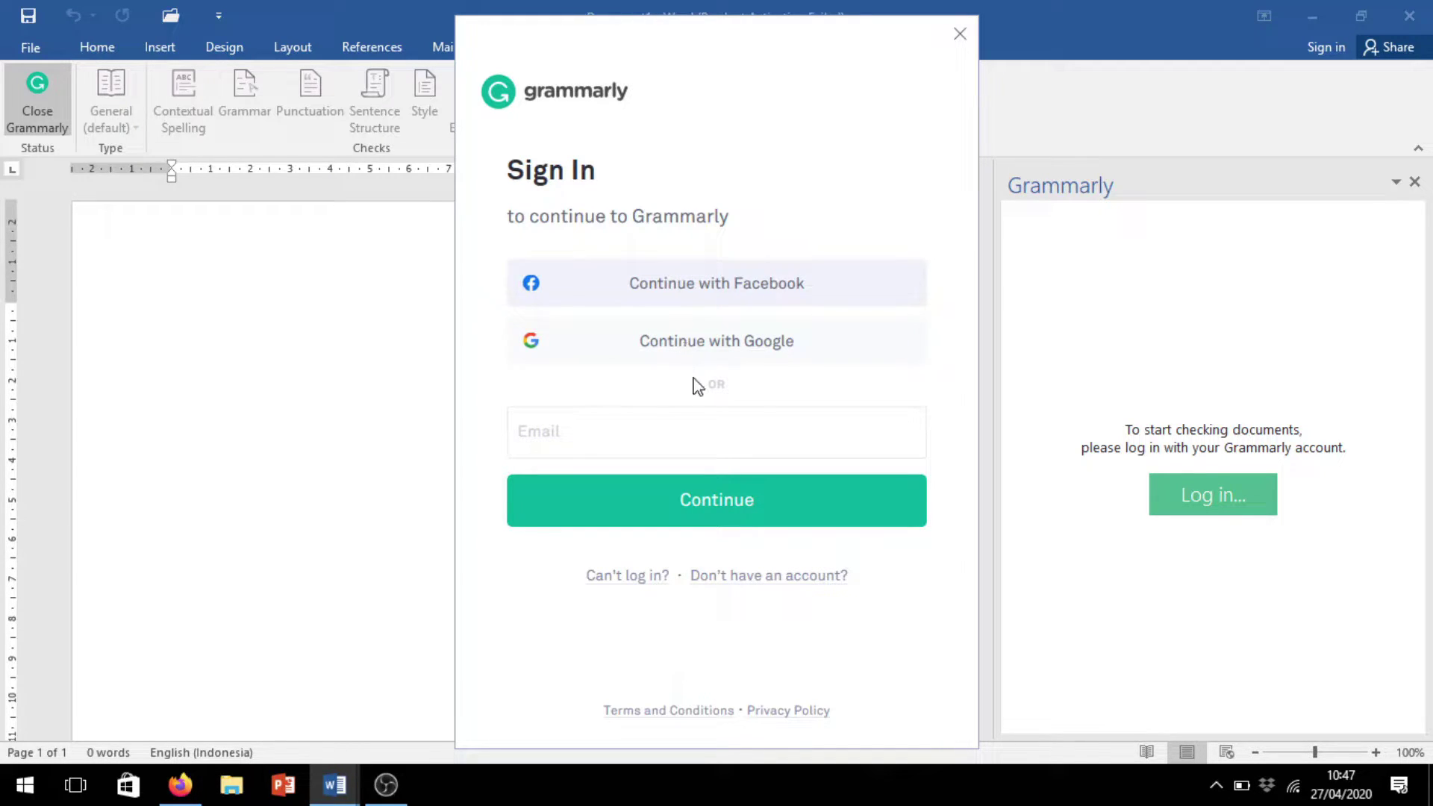
click(672, 432)
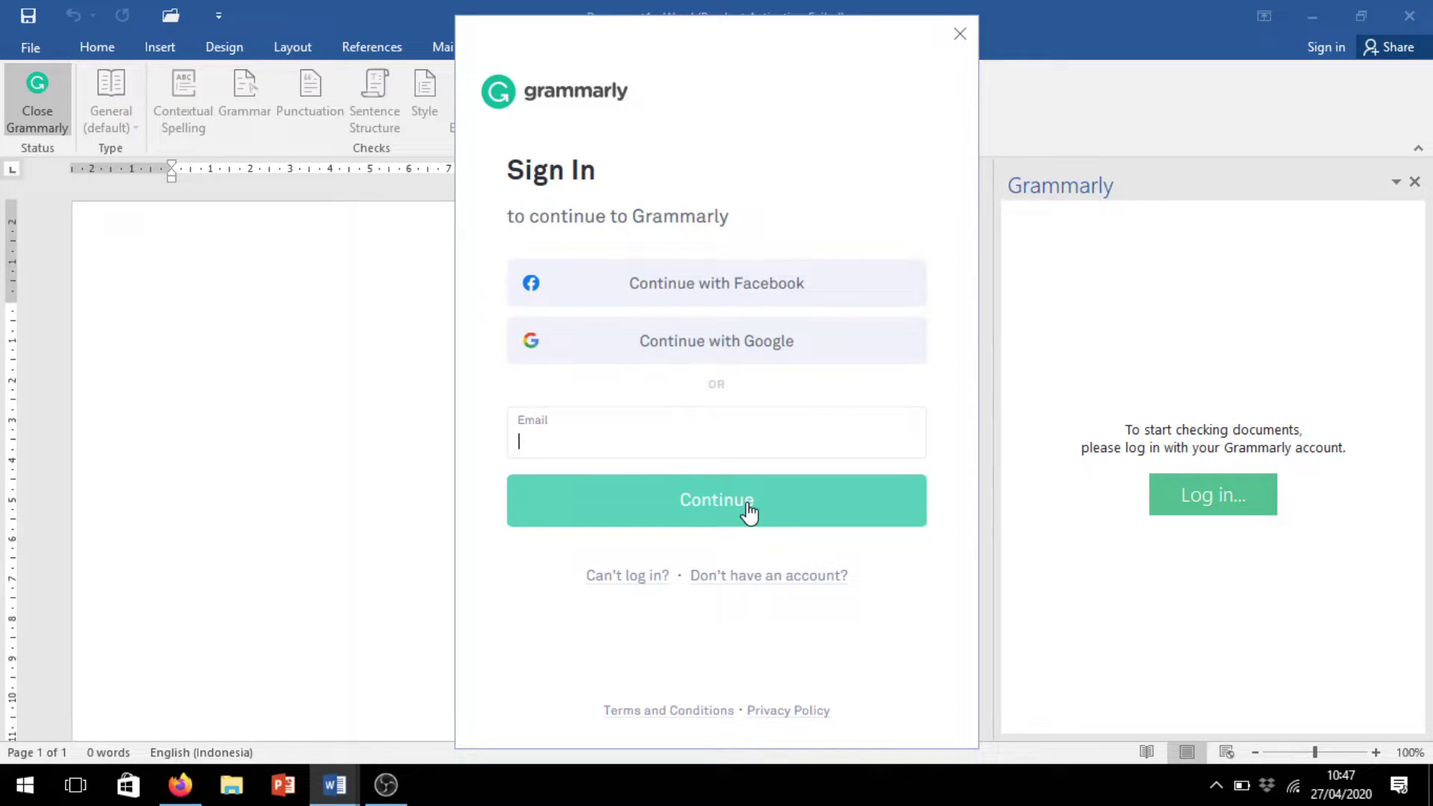
click(751, 584)
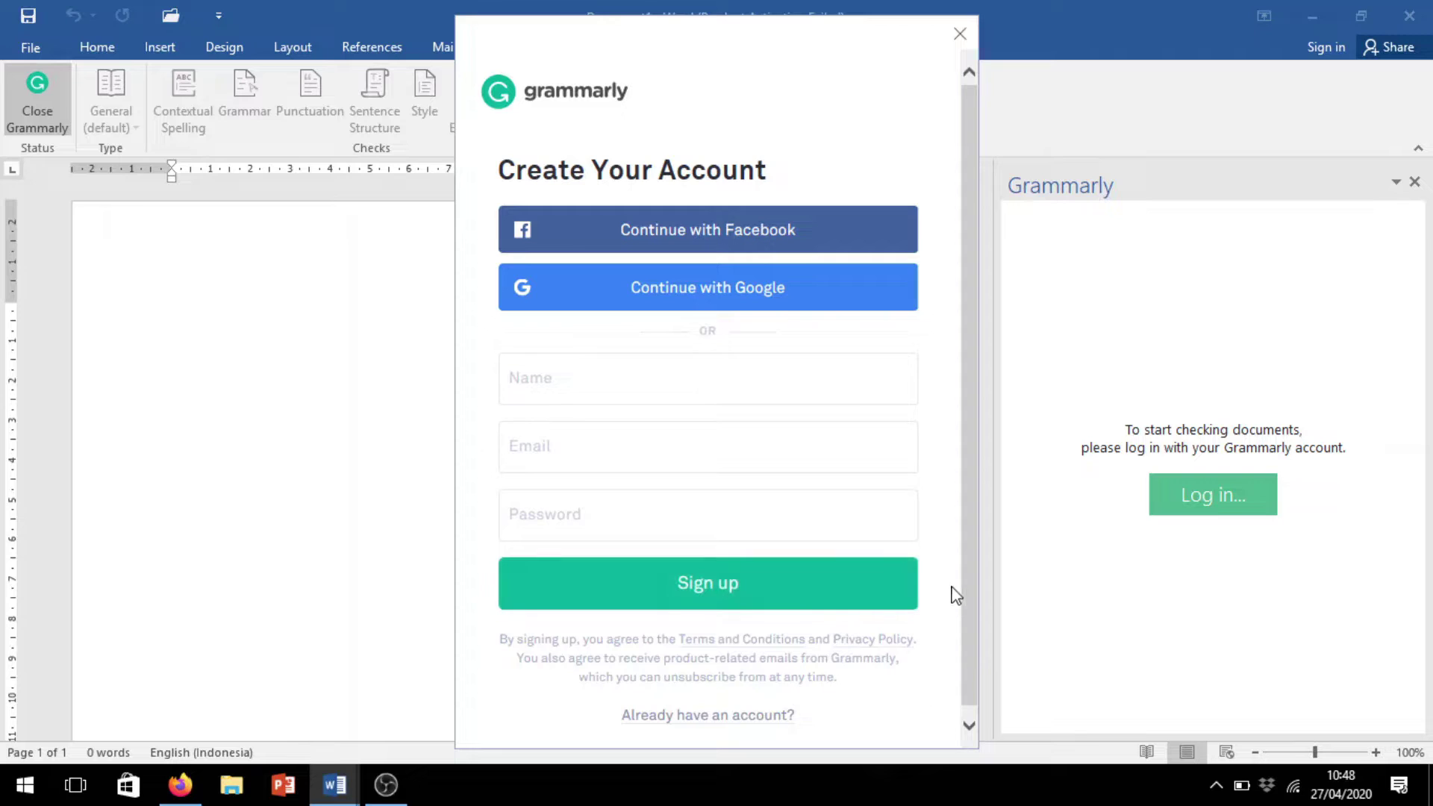
Enter the user's full name in the sign-up form's Name field
click(640, 386)
click(604, 448)
click(597, 494)
click(633, 375)
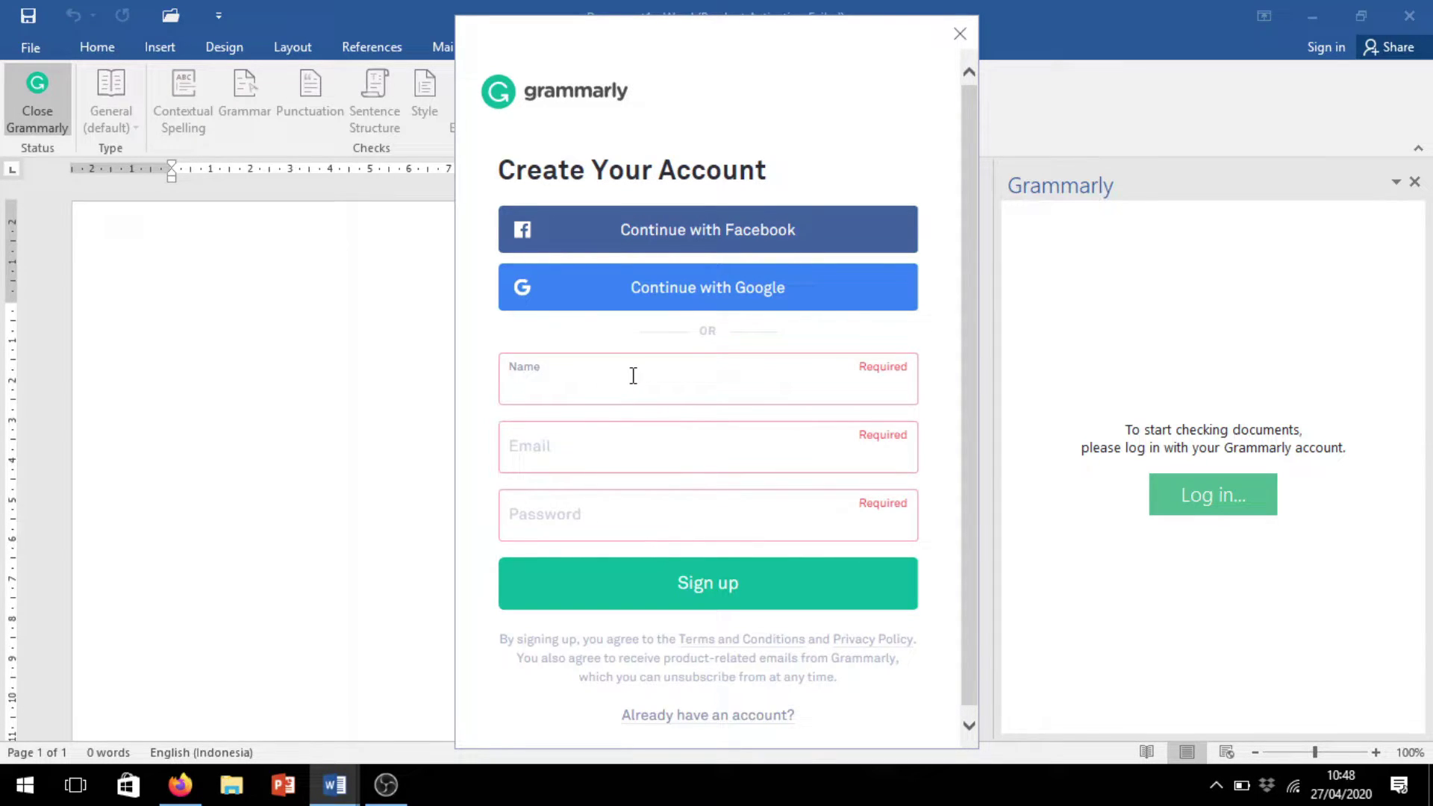
click(614, 449)
click(579, 506)
click(627, 381)
Fill in the account e-mail and password, sign up, and type 'iare' into the document
click(618, 446)
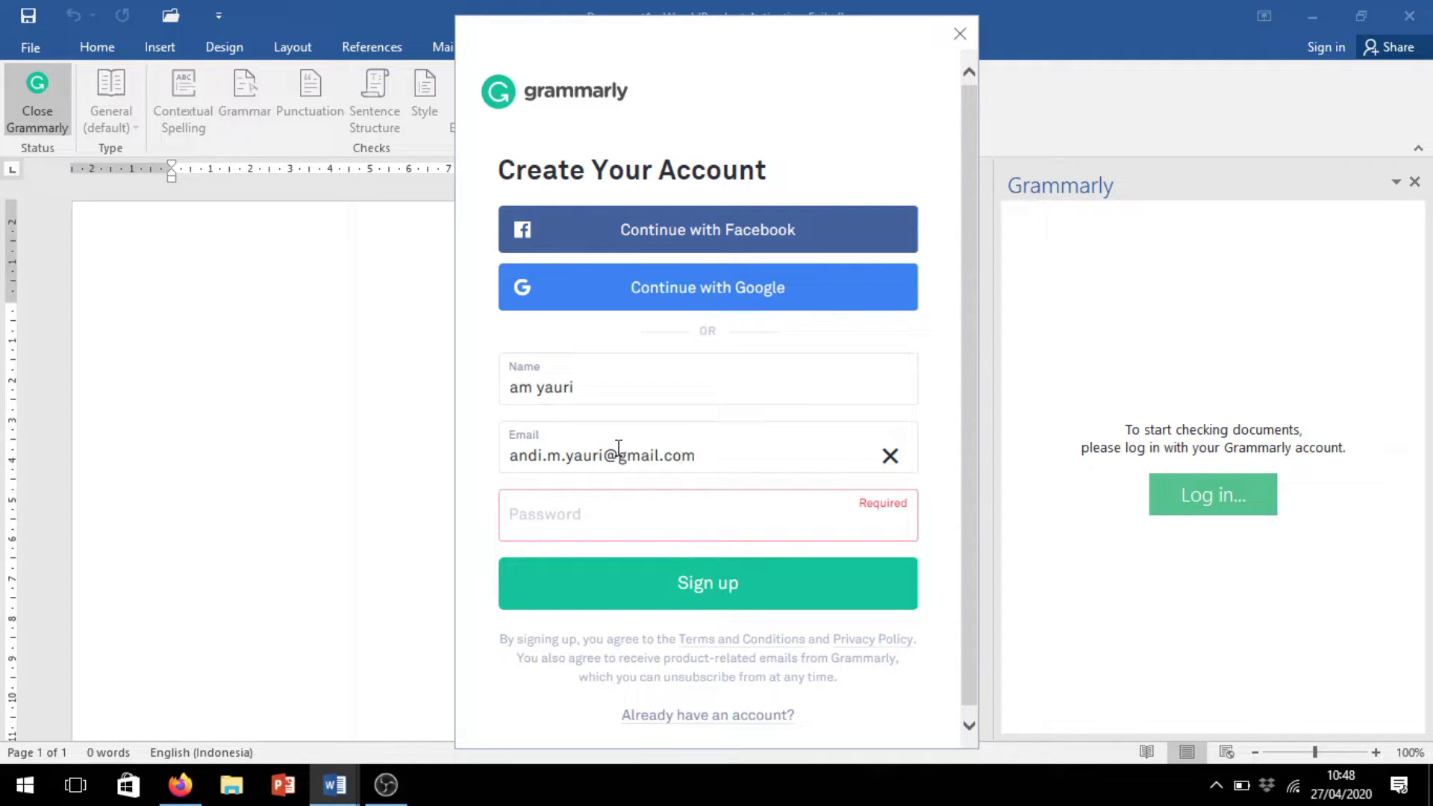
click(608, 509)
text(*********)
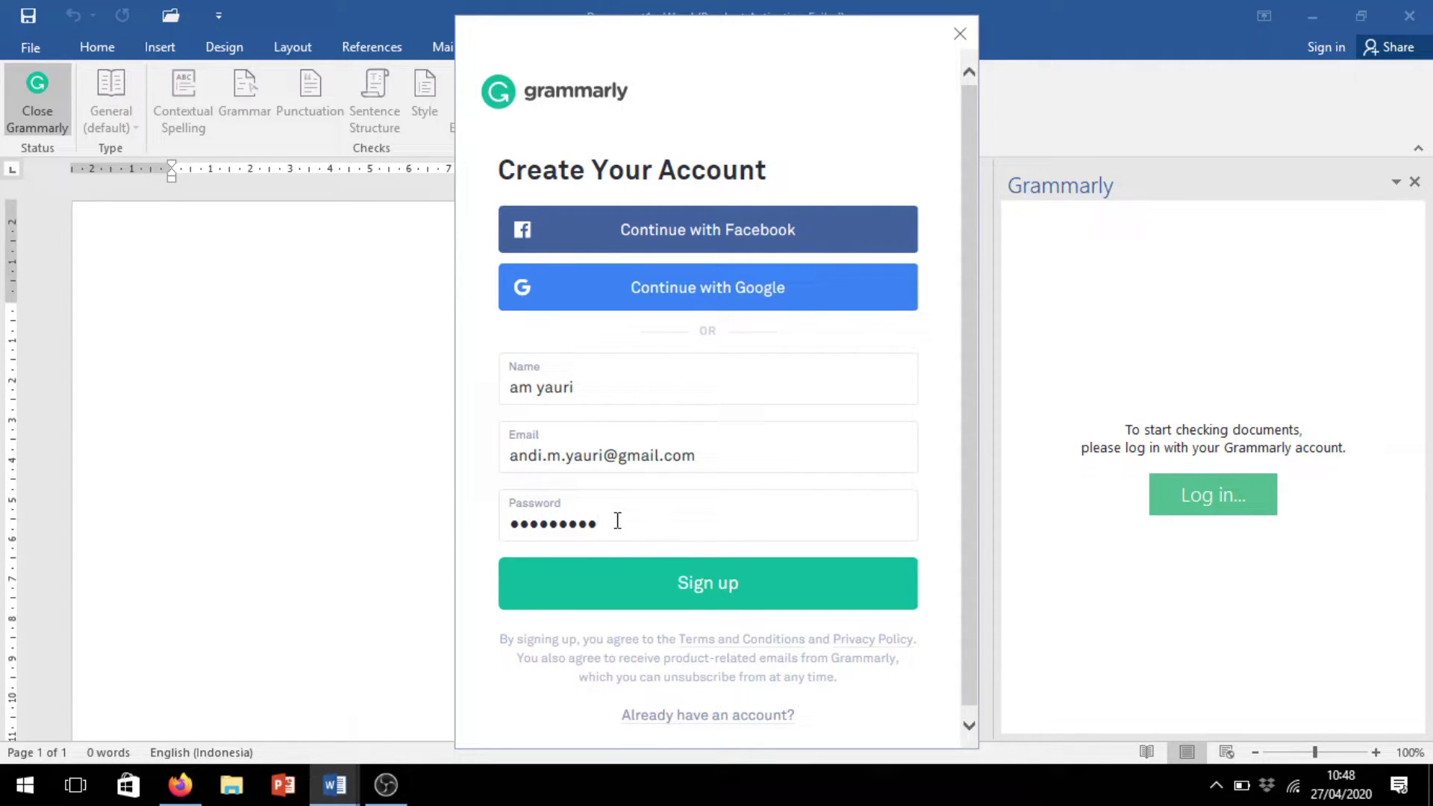
click(722, 589)
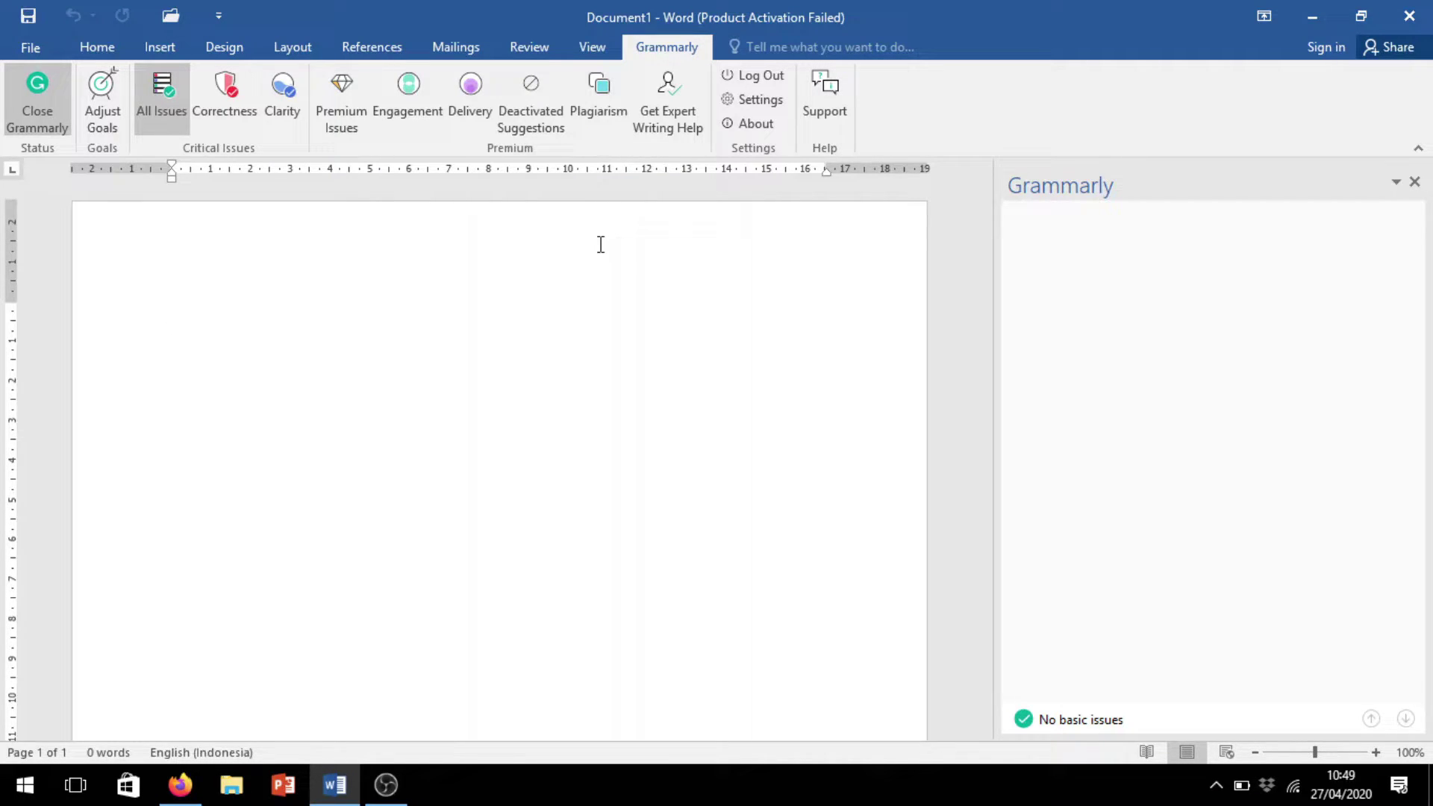
text(iare)
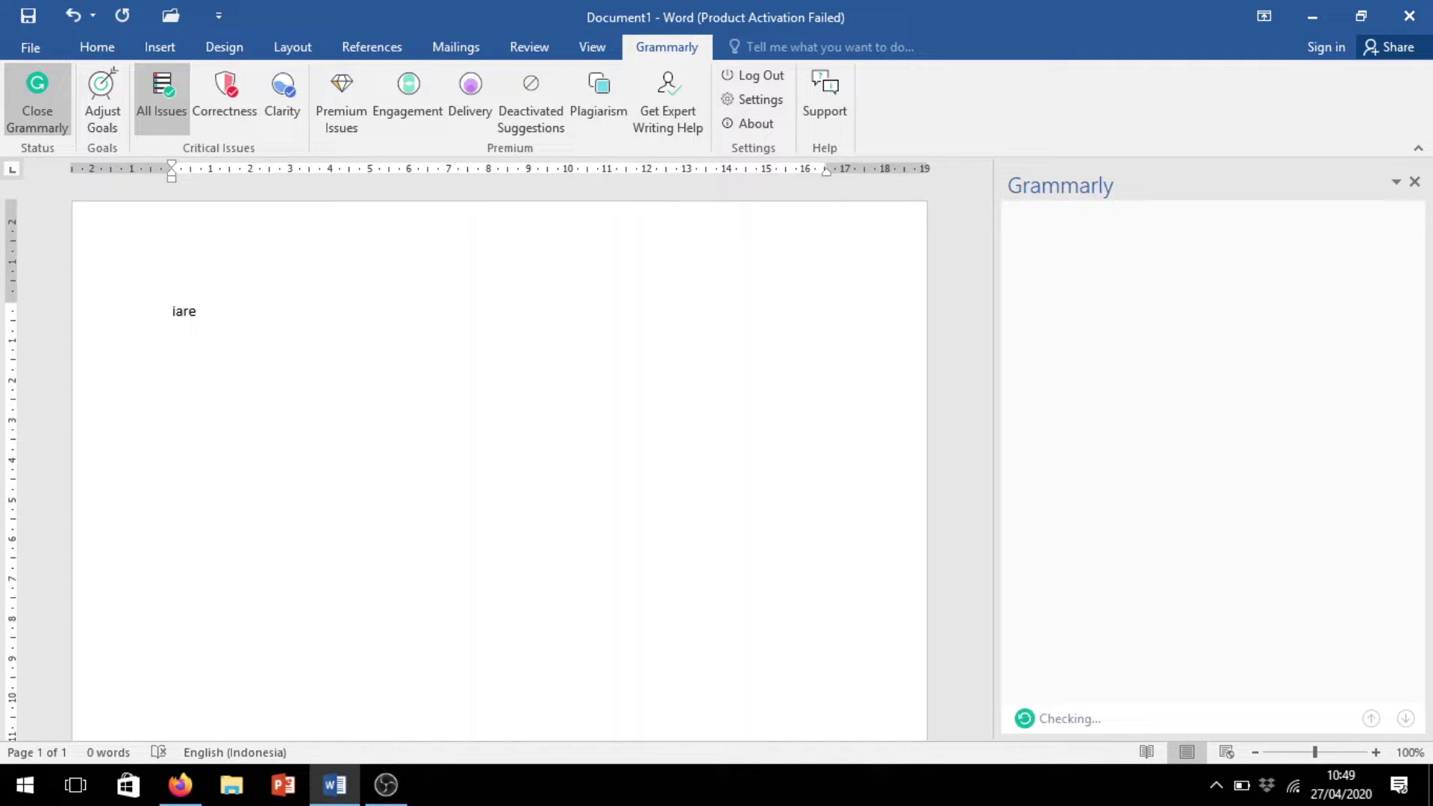
Capitalize the I, enlarge 'I are' with Ctrl+Shift+Period, and append 'a students'
key(Home)
key(Delete)
text(I)
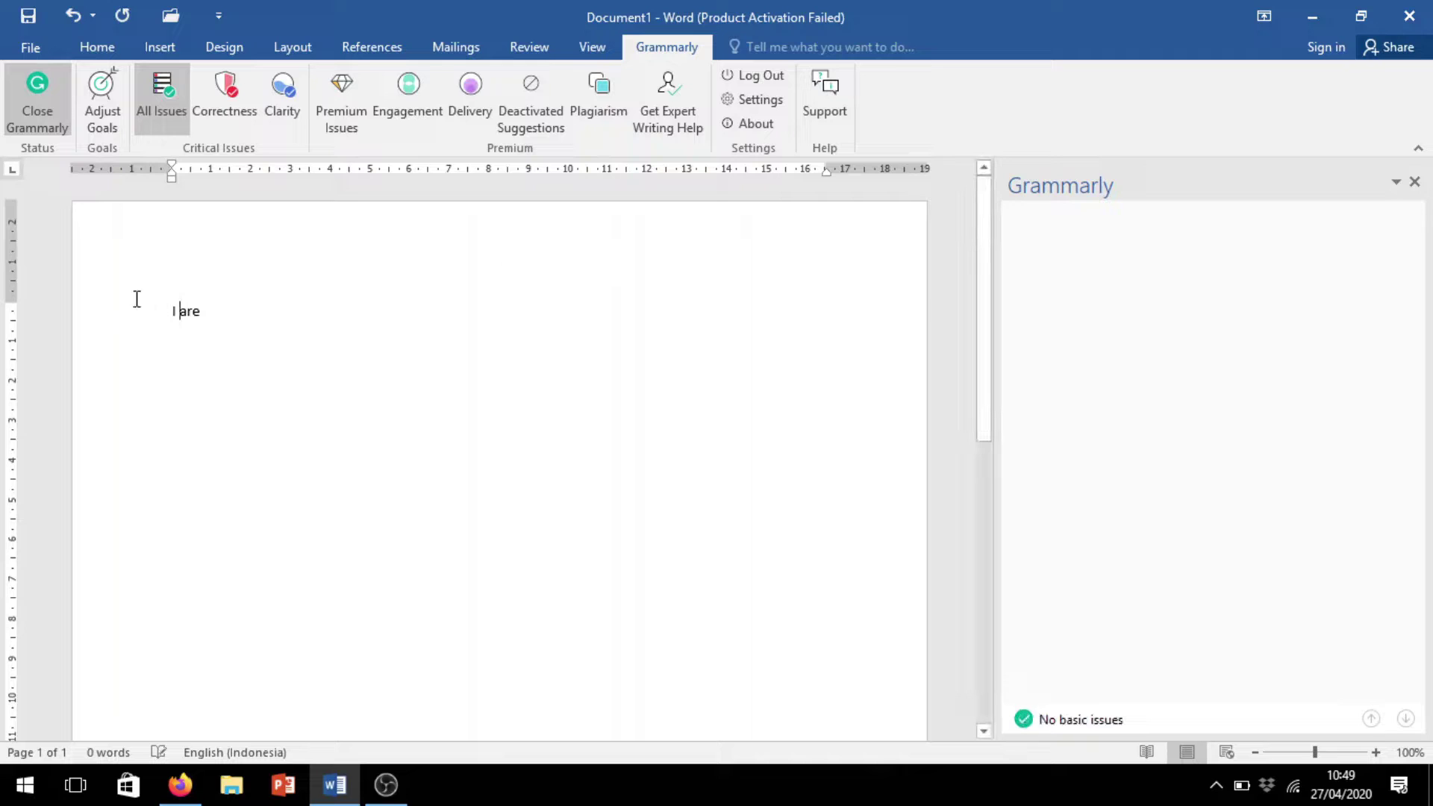
drag(268, 307, 102, 307)
key(ctrl+shift+period)
key(ctrl+shift+period)
key(ctrl+shift+period)
key(ctrl+shift+period)
key(ctrl+shift+period)
key(ctrl+shift+period)
key(ctrl+shift+period)
key(ctrl+shift+period)
key(ctrl+shift+period)
key(ctrl+shift+period)
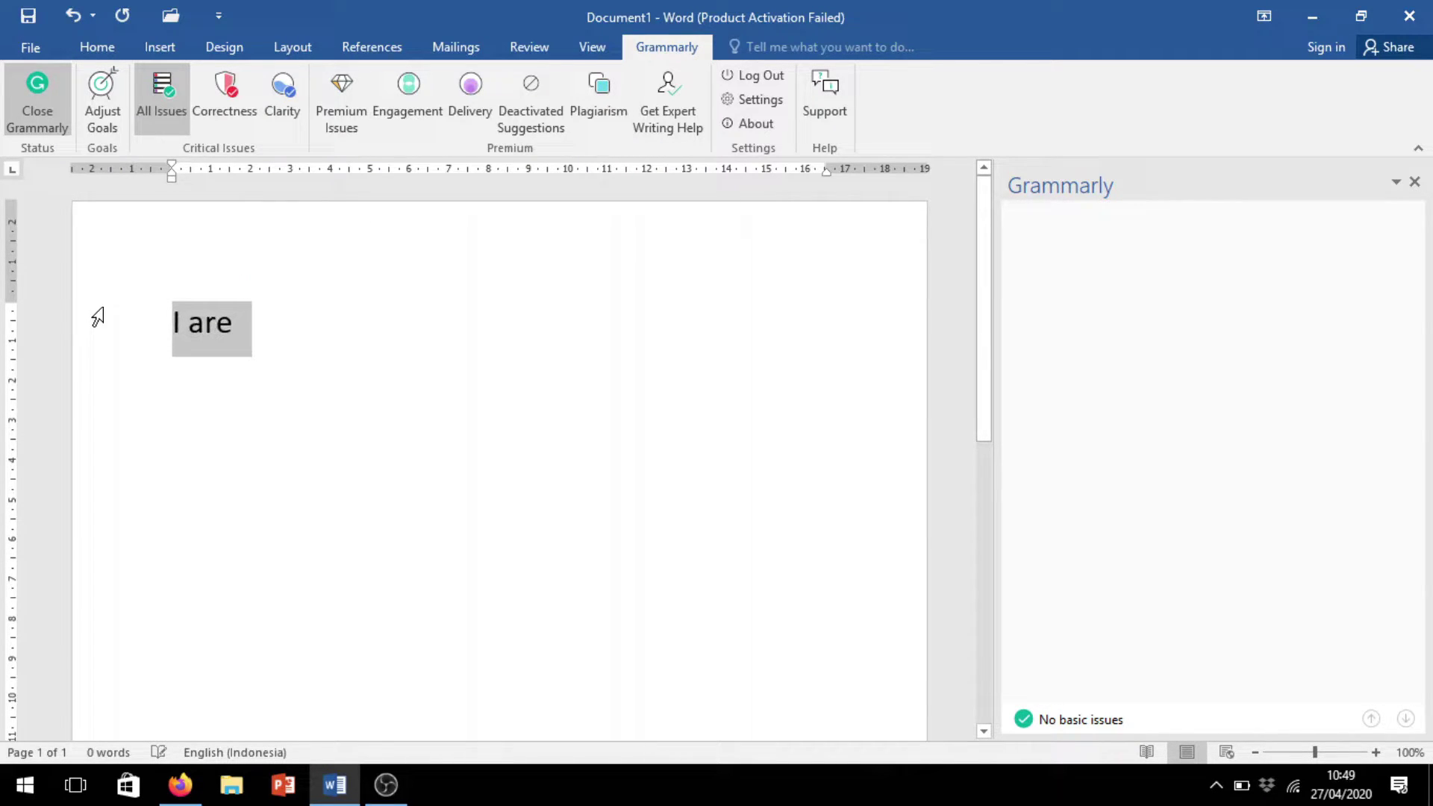
click(334, 345)
text(a st)
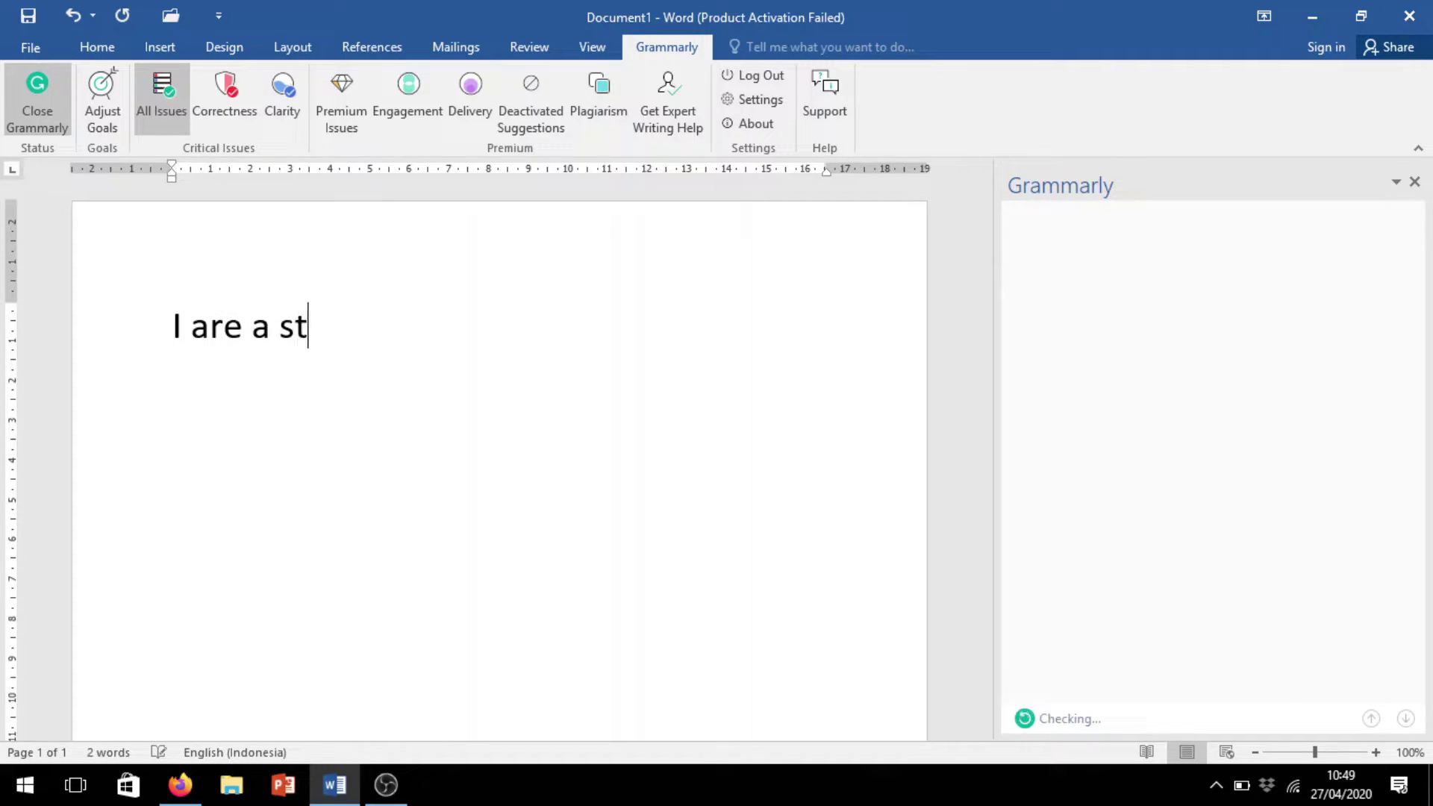
text(udents)
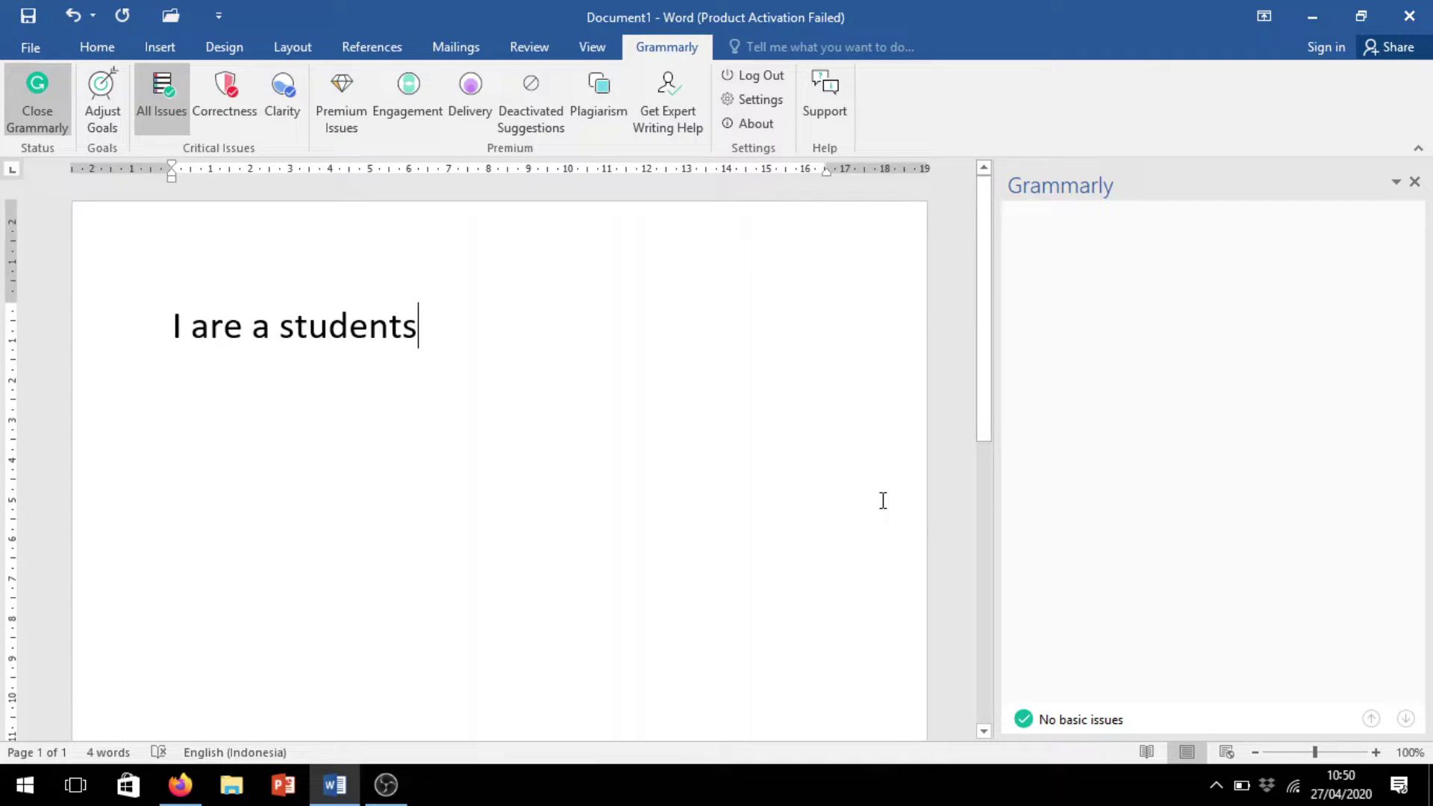
In Adjust Goals, try the options, then save Knowledgeable audience and Formal formality
click(94, 109)
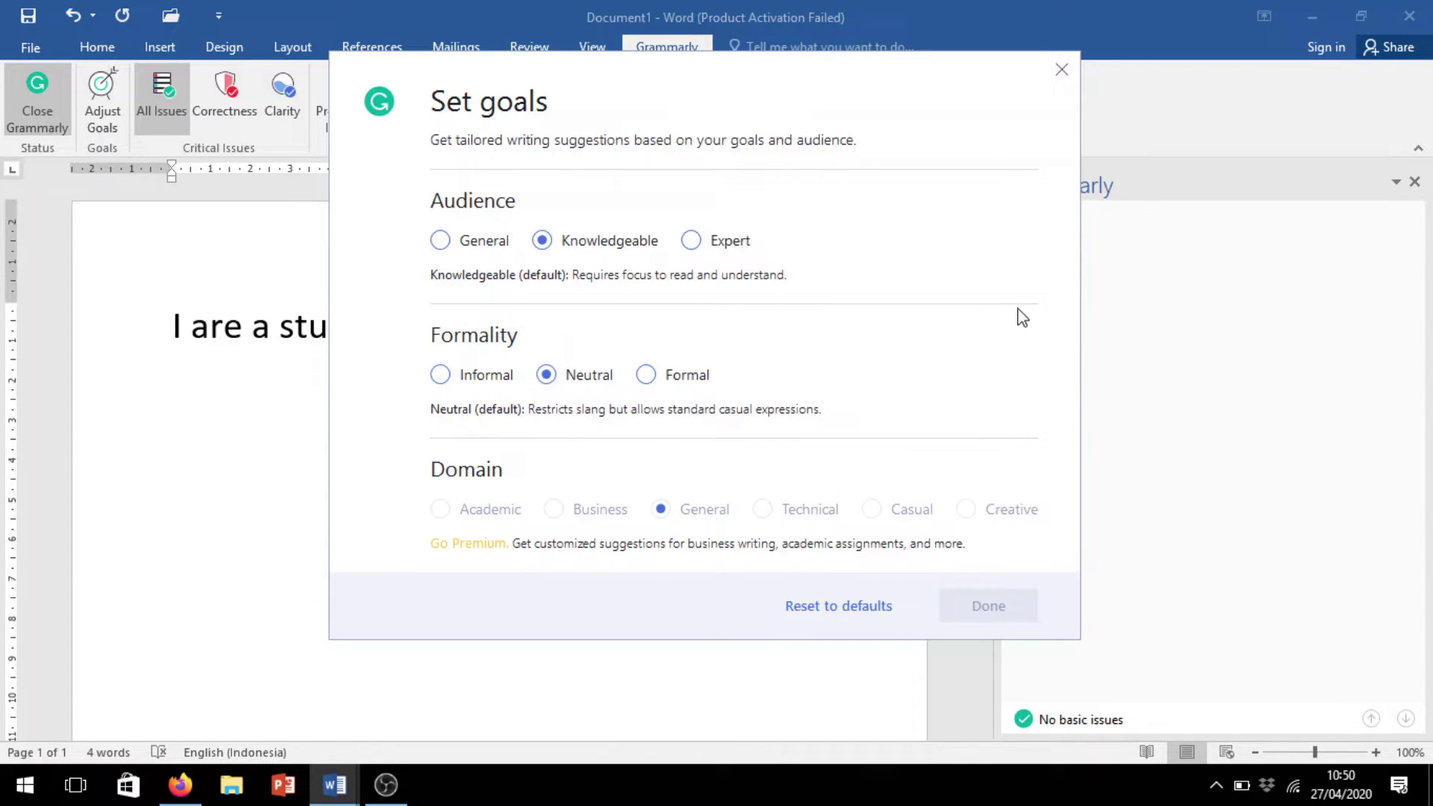
click(1062, 70)
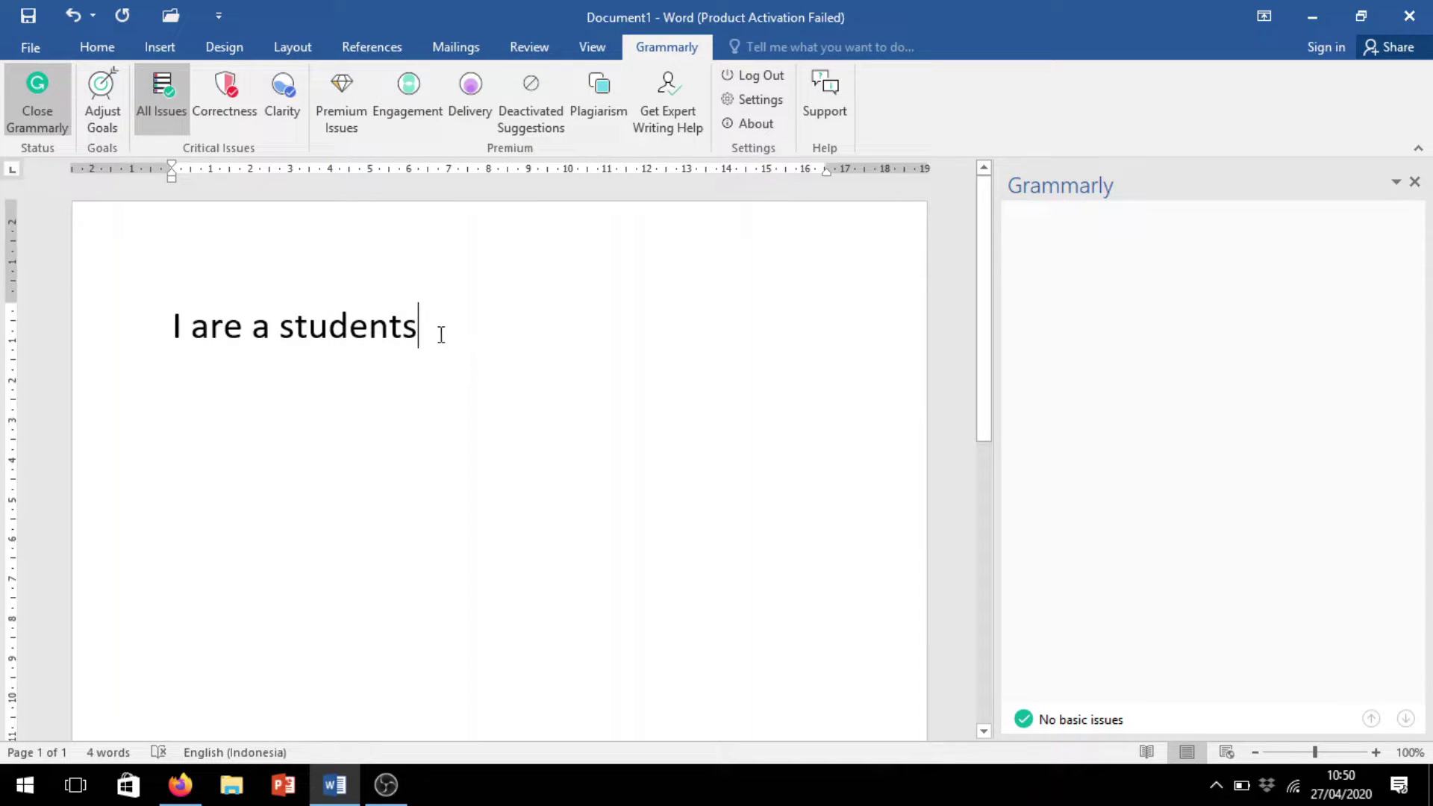
click(100, 90)
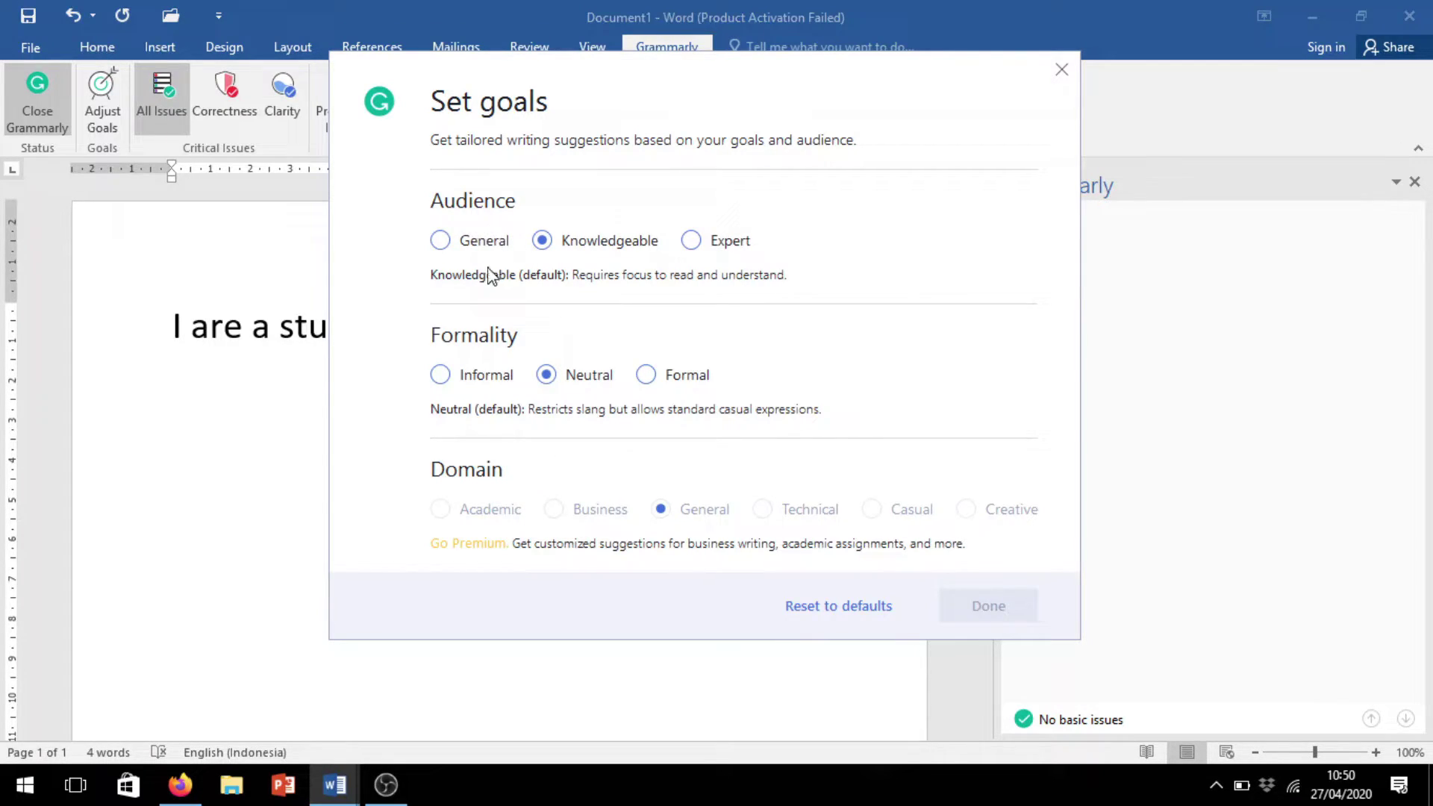
click(441, 241)
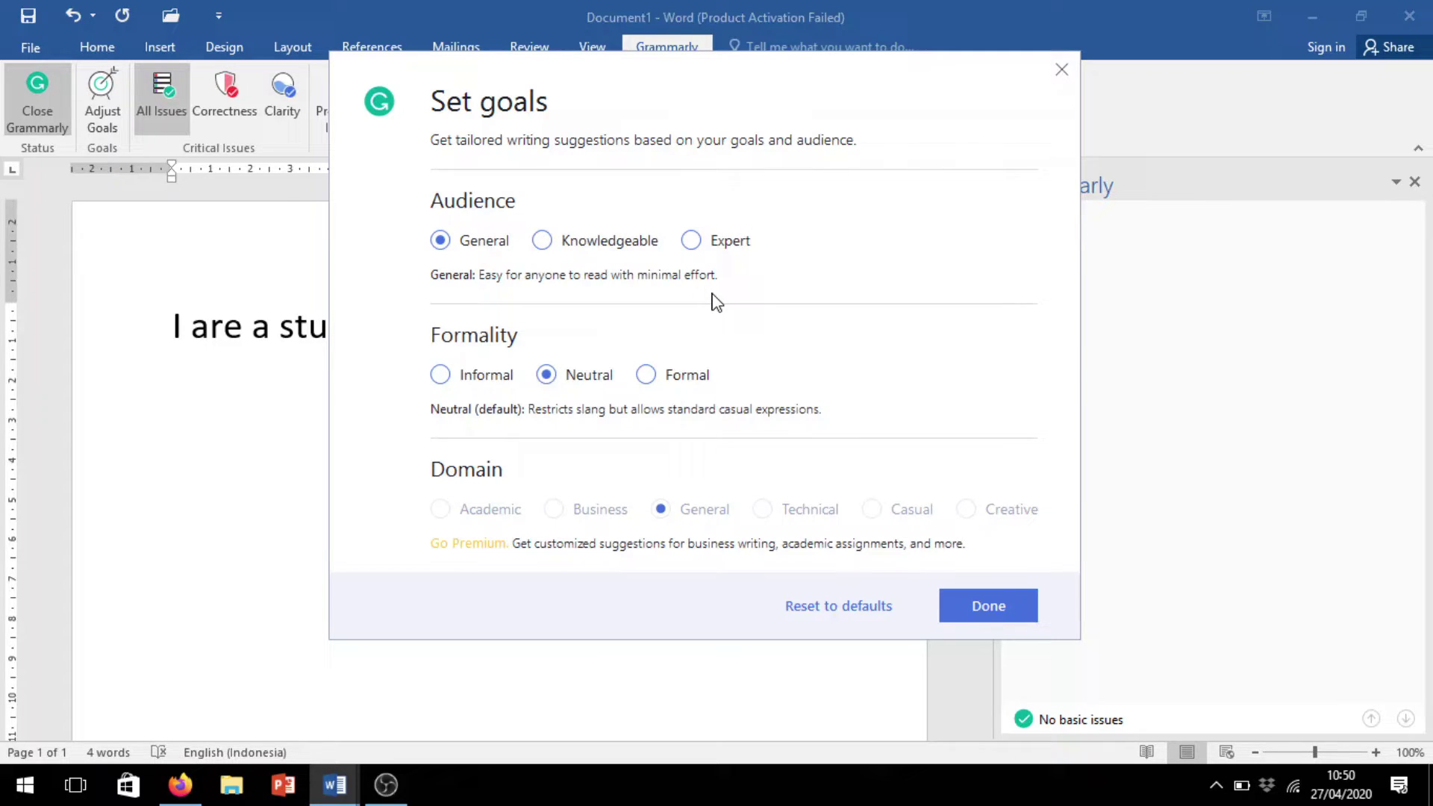
click(542, 241)
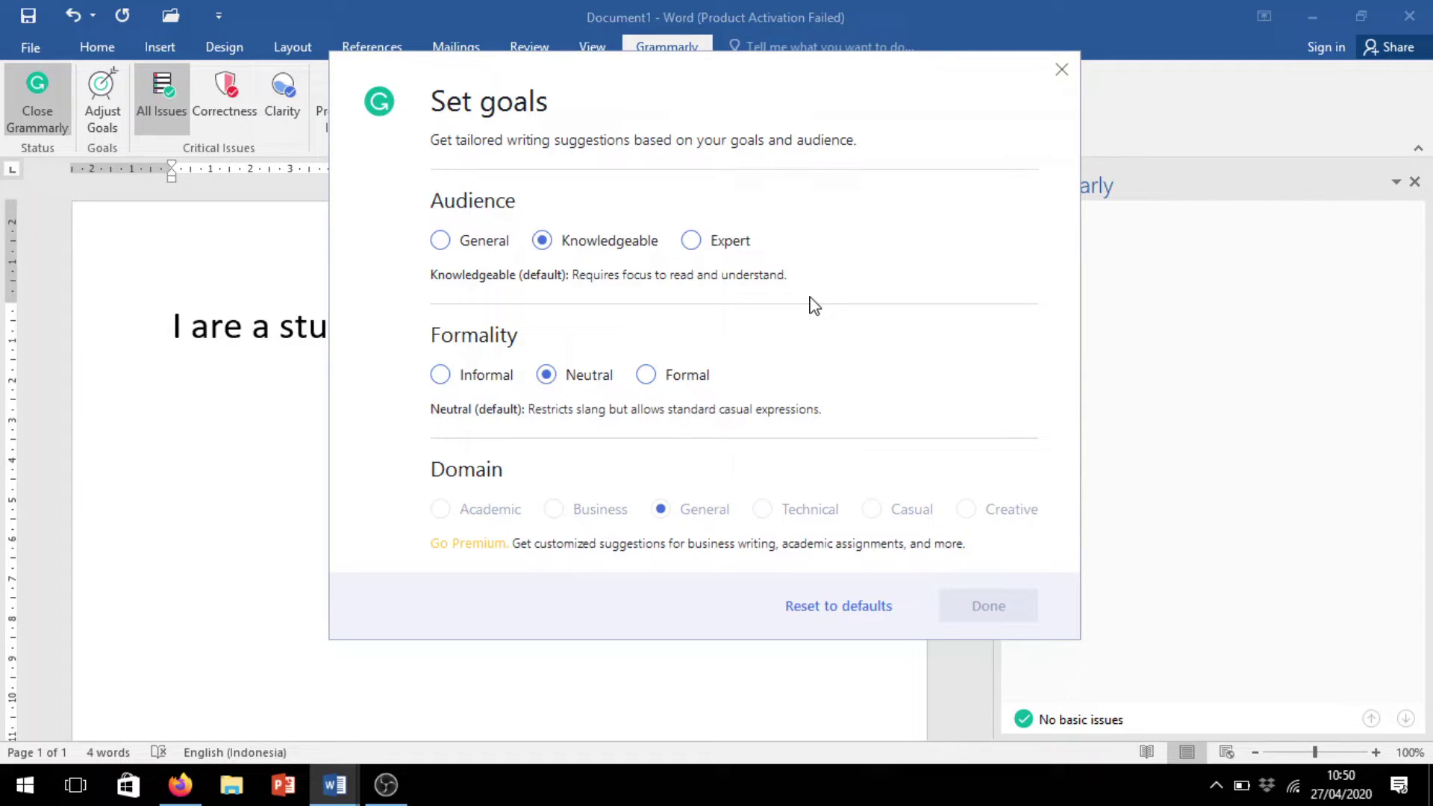
click(694, 241)
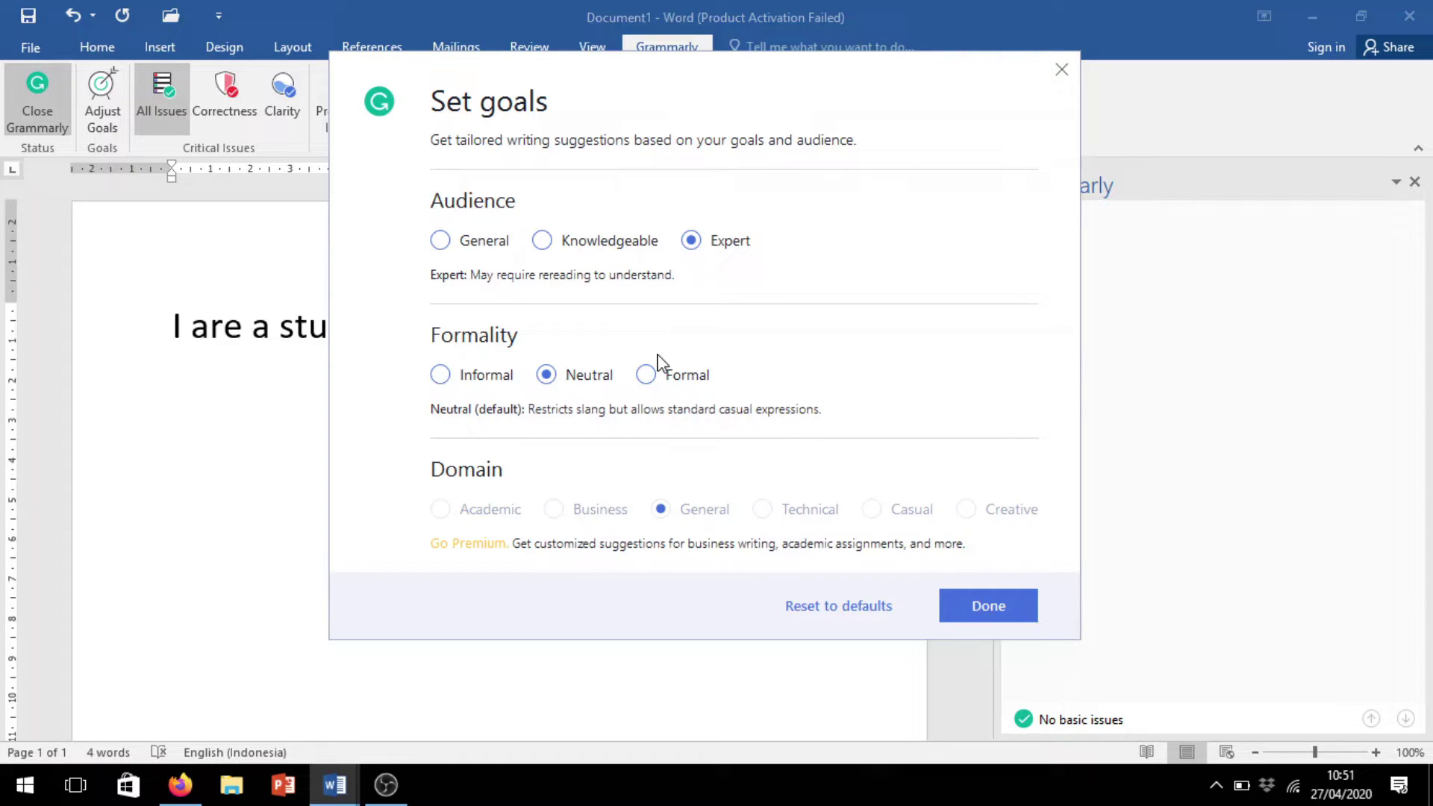
click(542, 240)
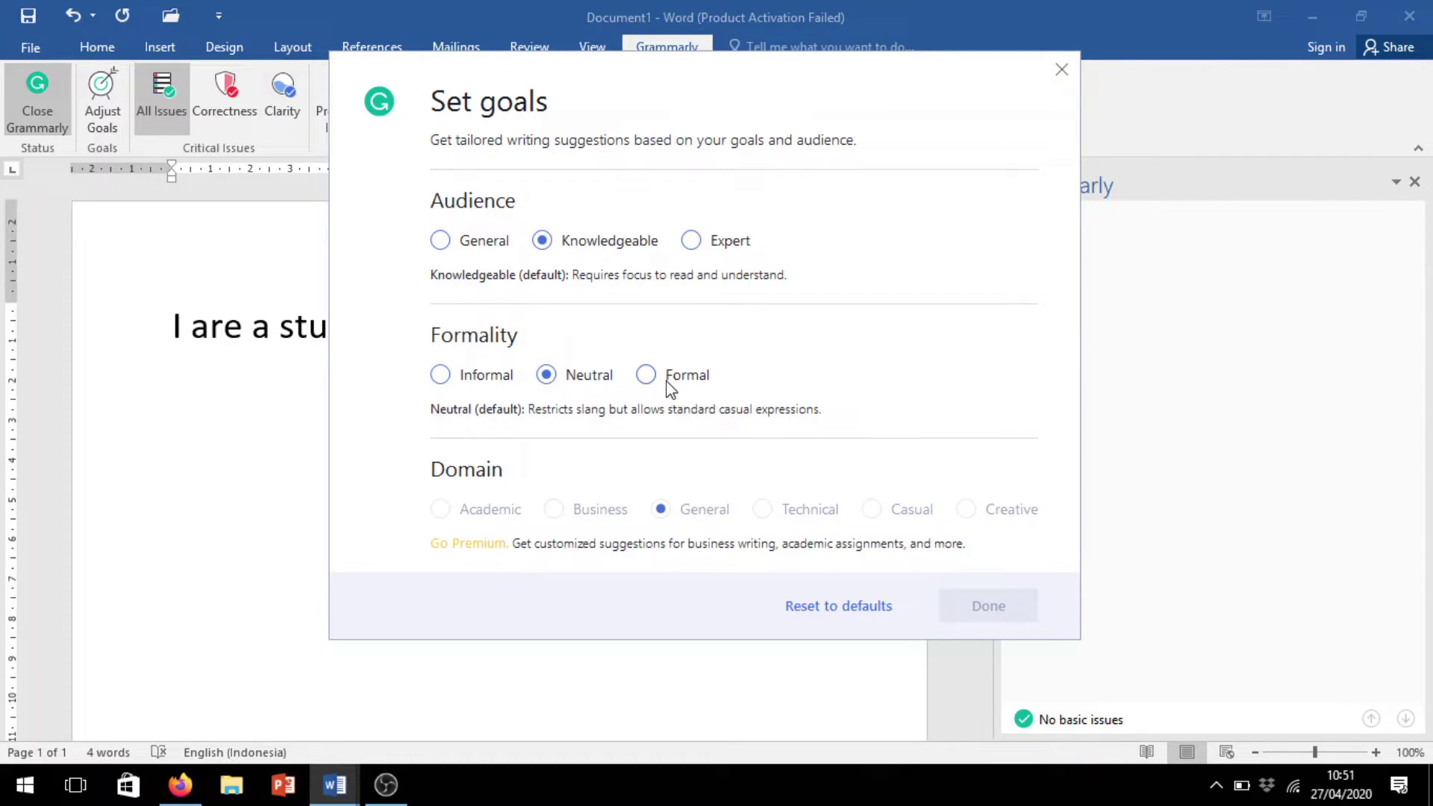
click(441, 374)
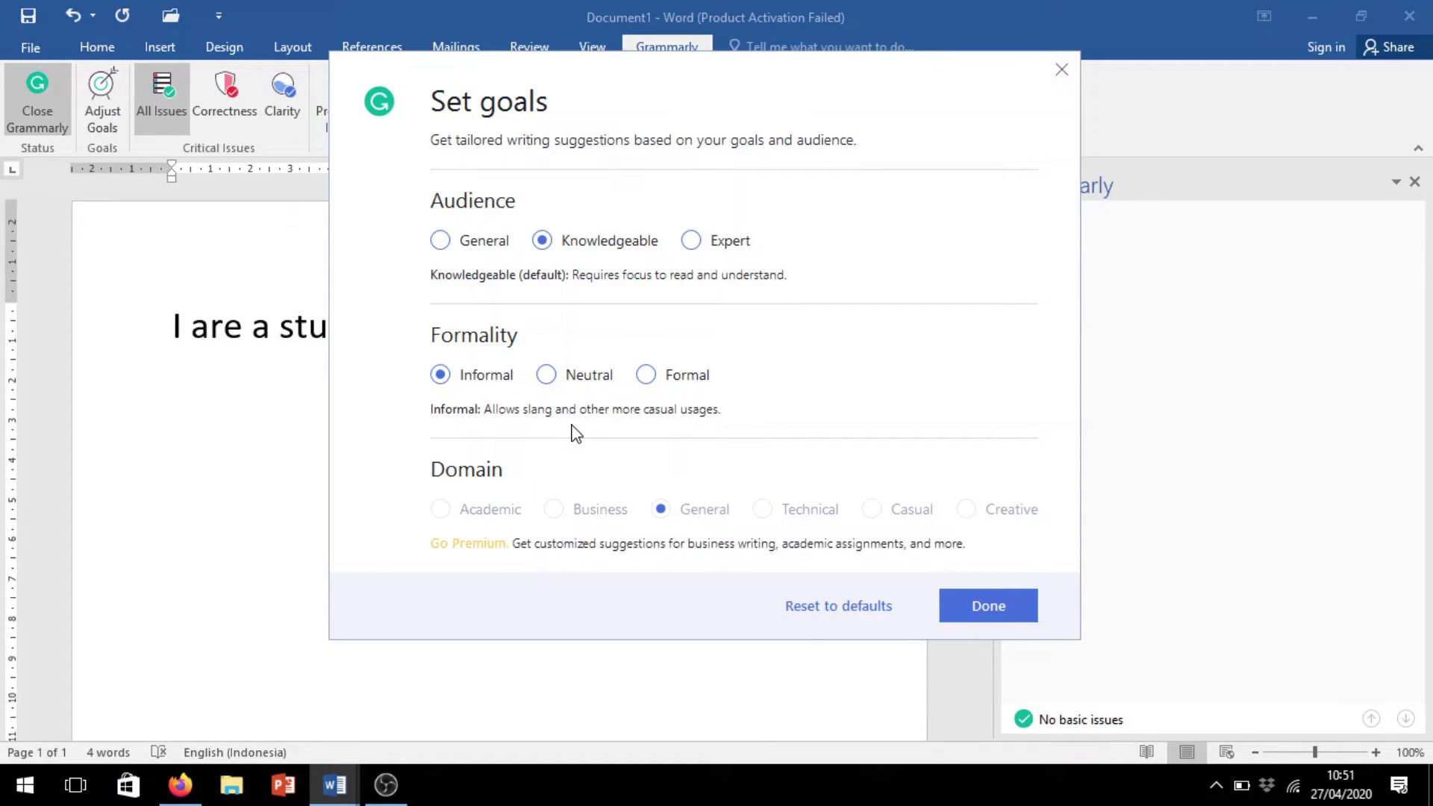
click(547, 375)
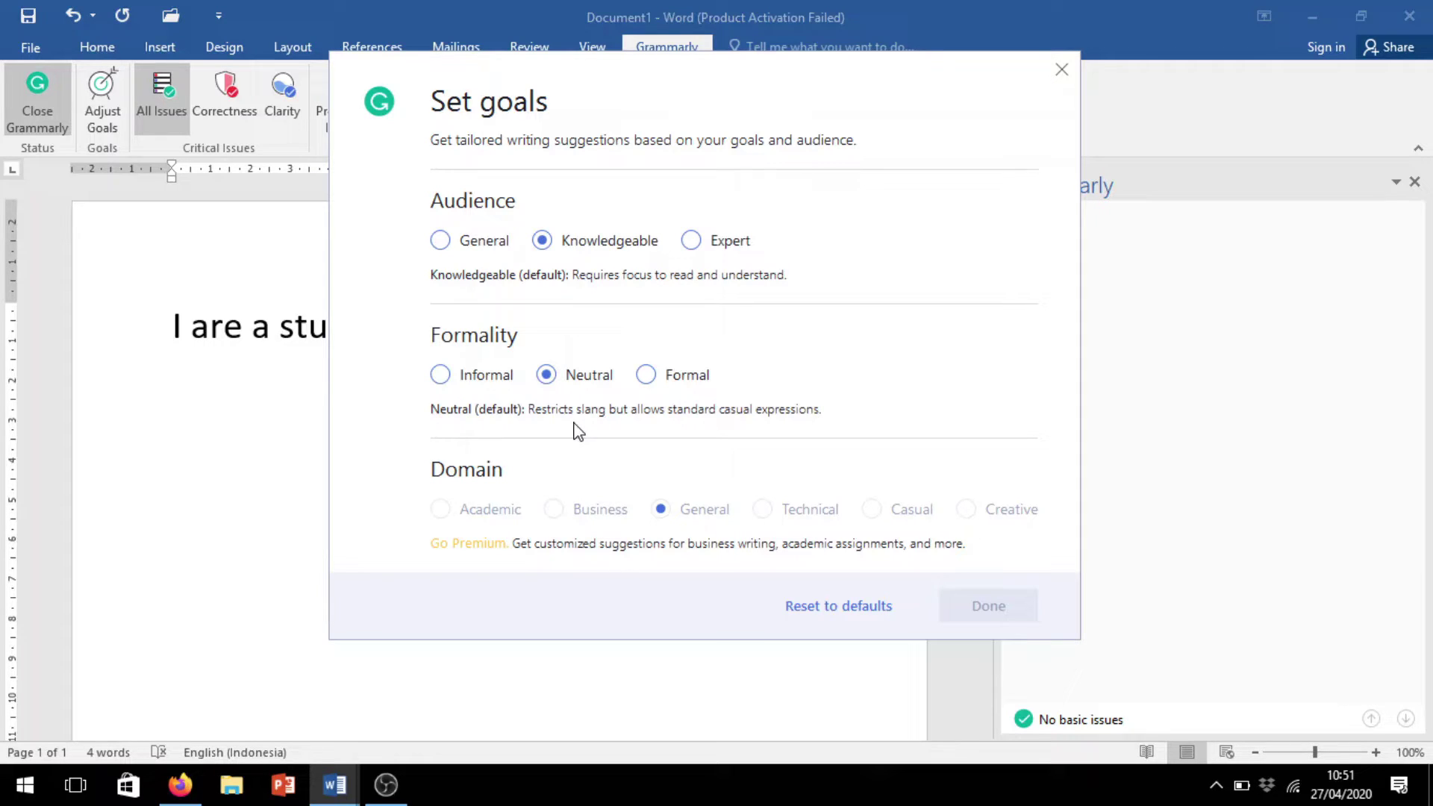
click(646, 376)
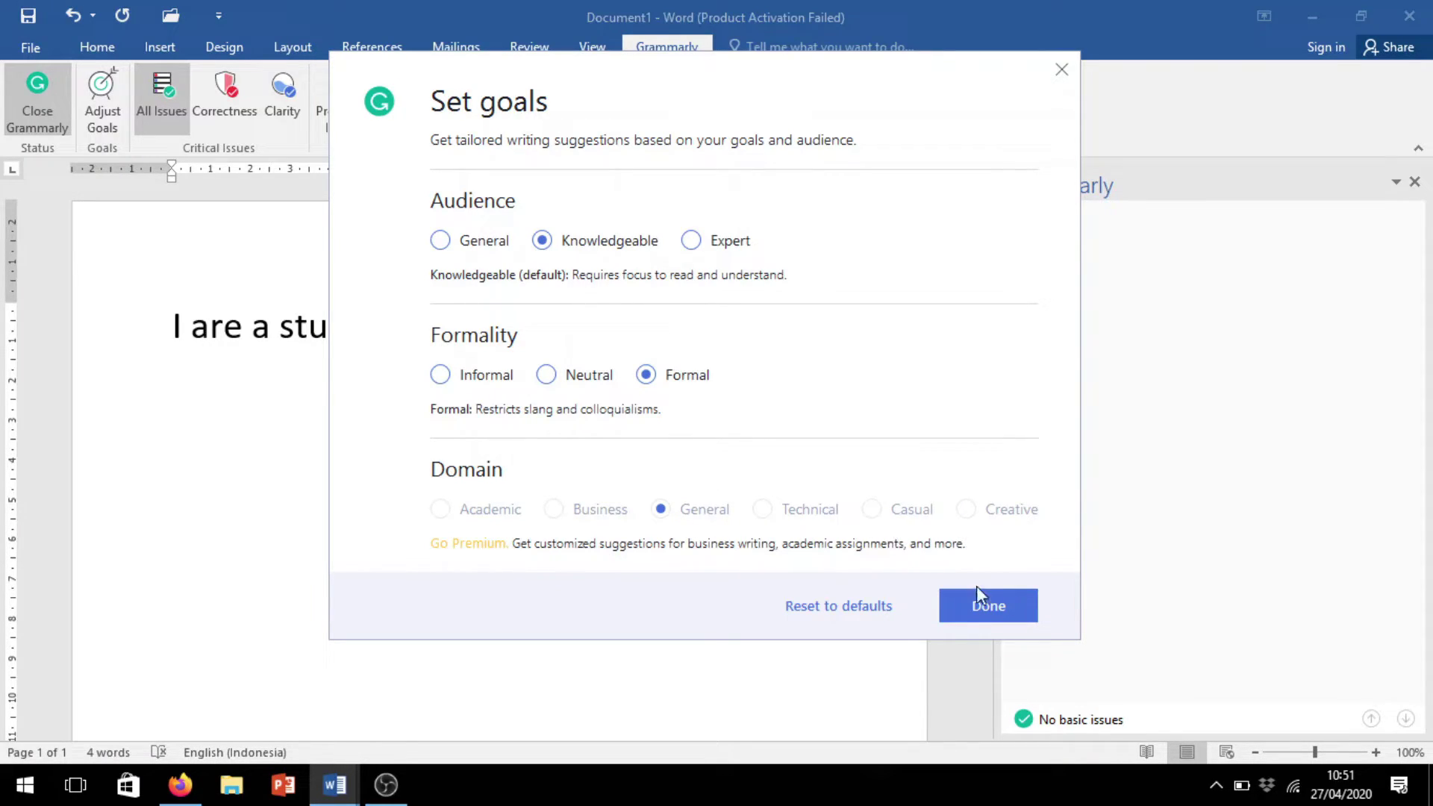
click(999, 613)
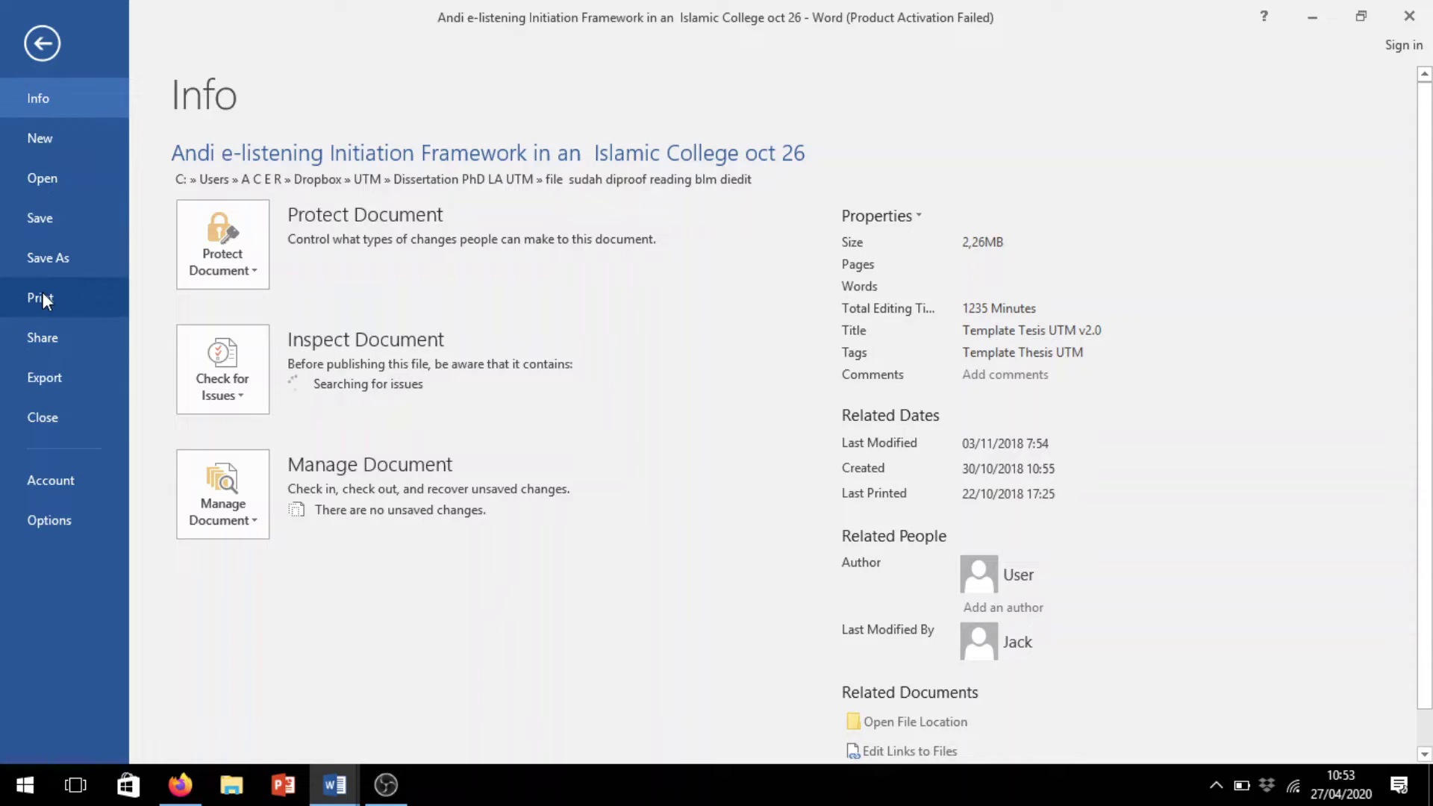
Open '1. chapter 1 susi revisi fix' from the Downloads folder via File > Open > Browse
click(46, 180)
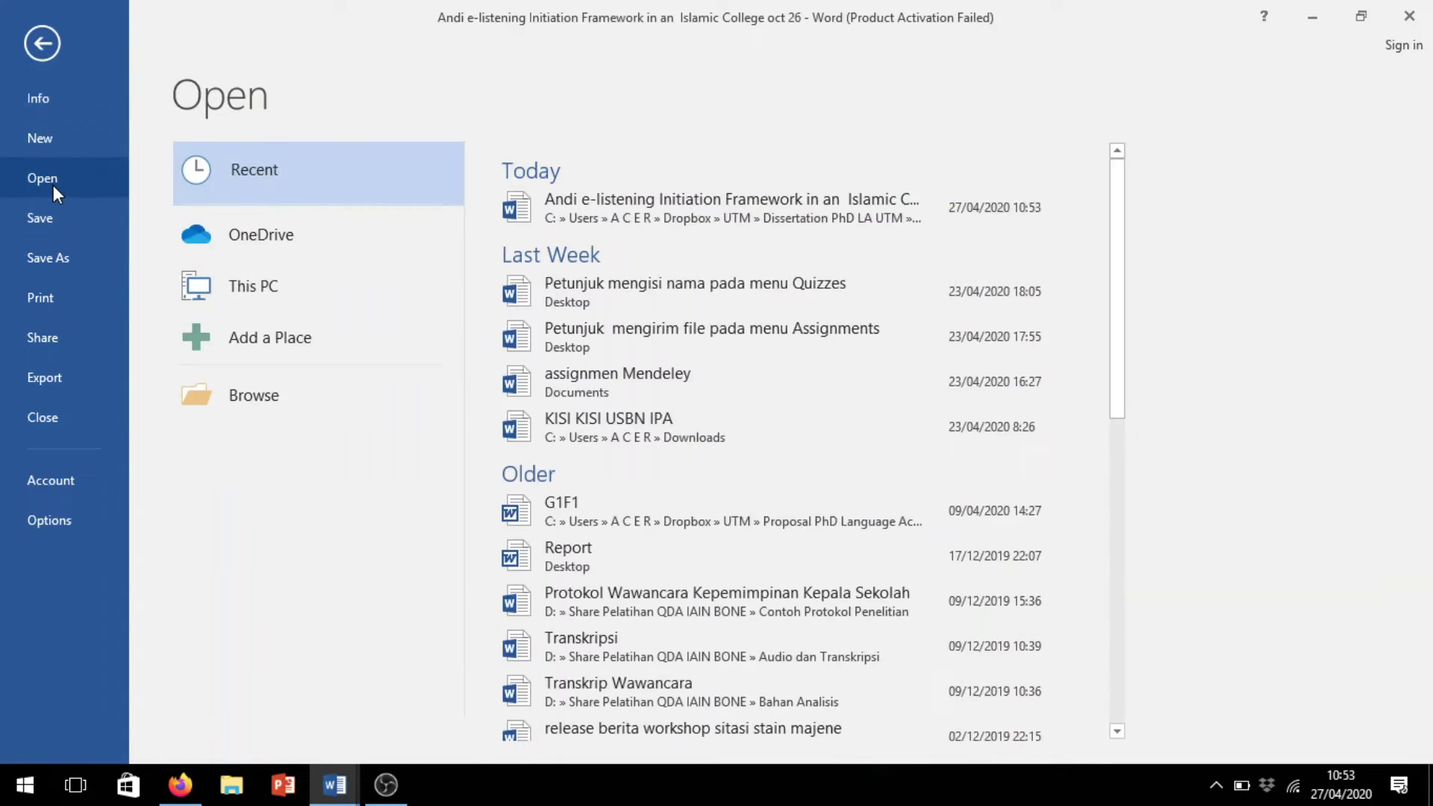
scroll(950, 409, down, 5)
scroll(952, 409, up, 5)
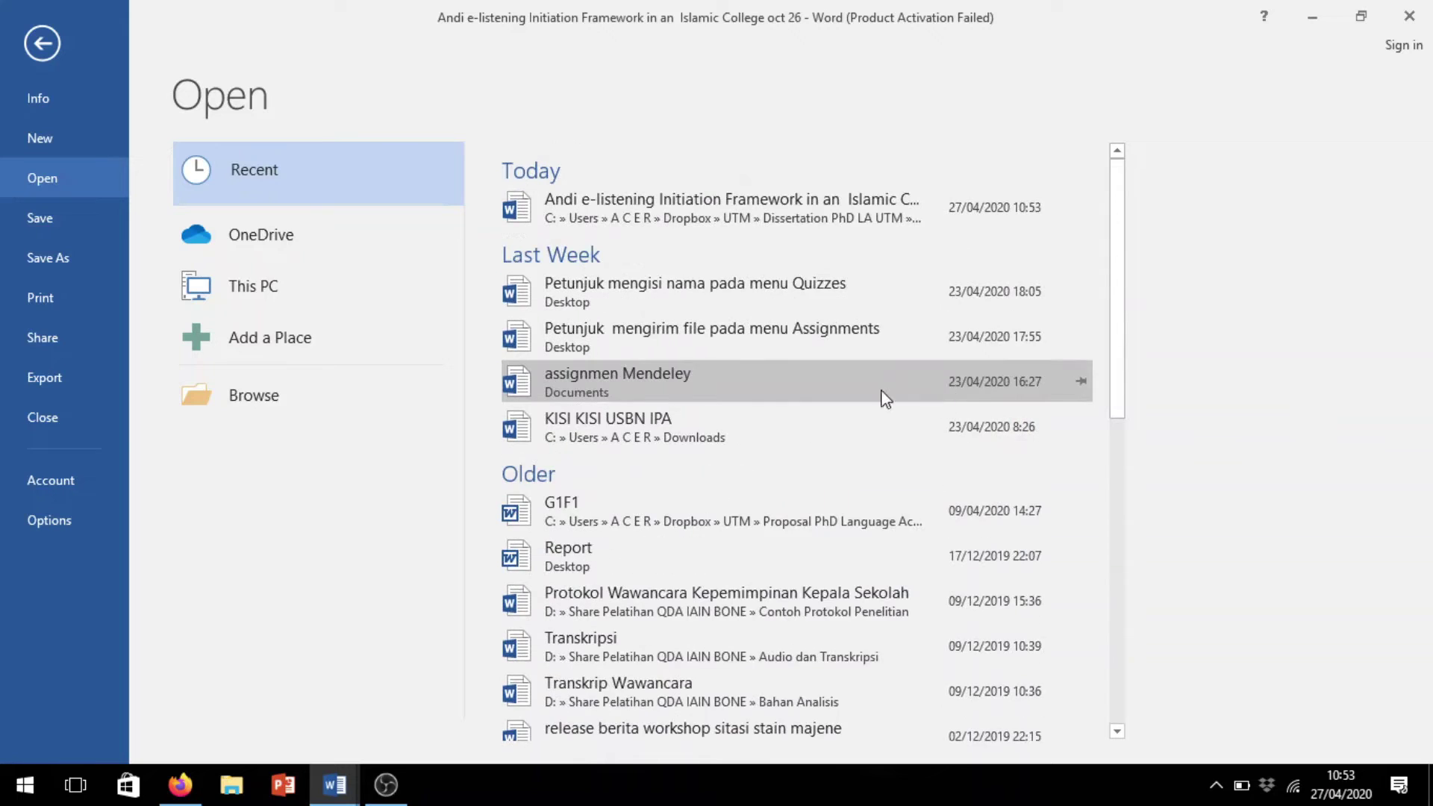
click(172, 377)
click(94, 265)
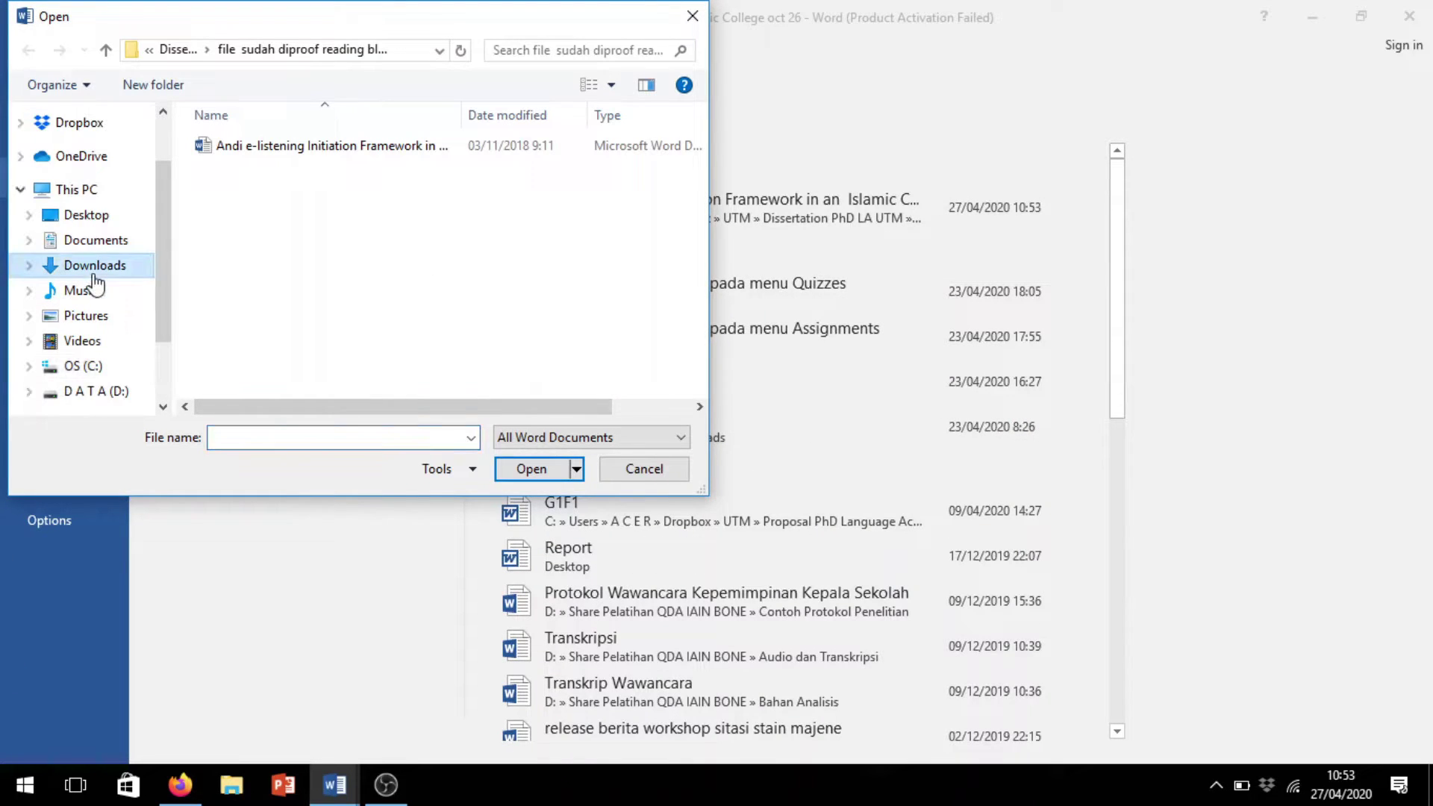
scroll(700, 149, down, 2)
double_click(493, 131)
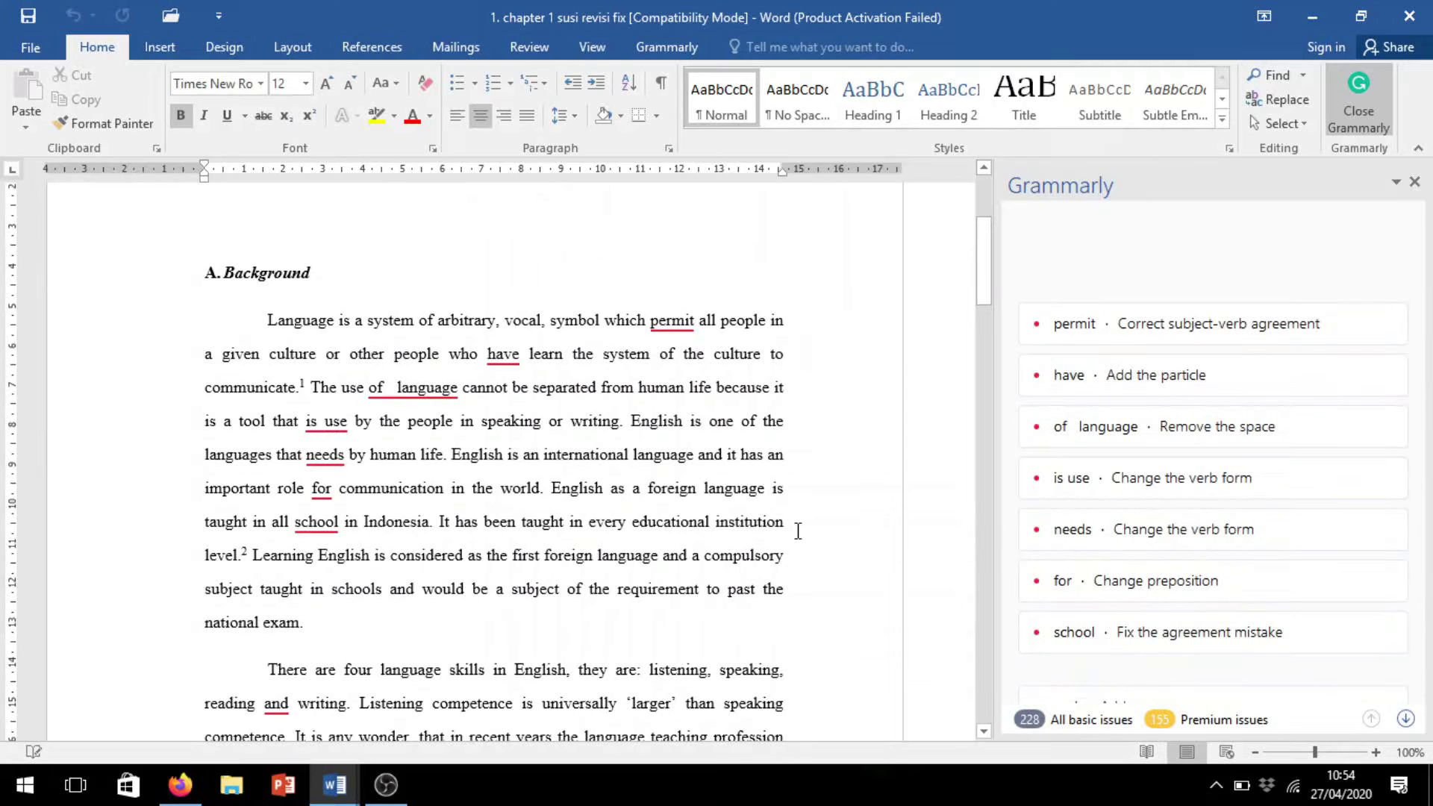
Show the Grammarly tab and expand the 'permit' to 'permits' suggestion in the Background paragraph
scroll(583, 410, up, 2)
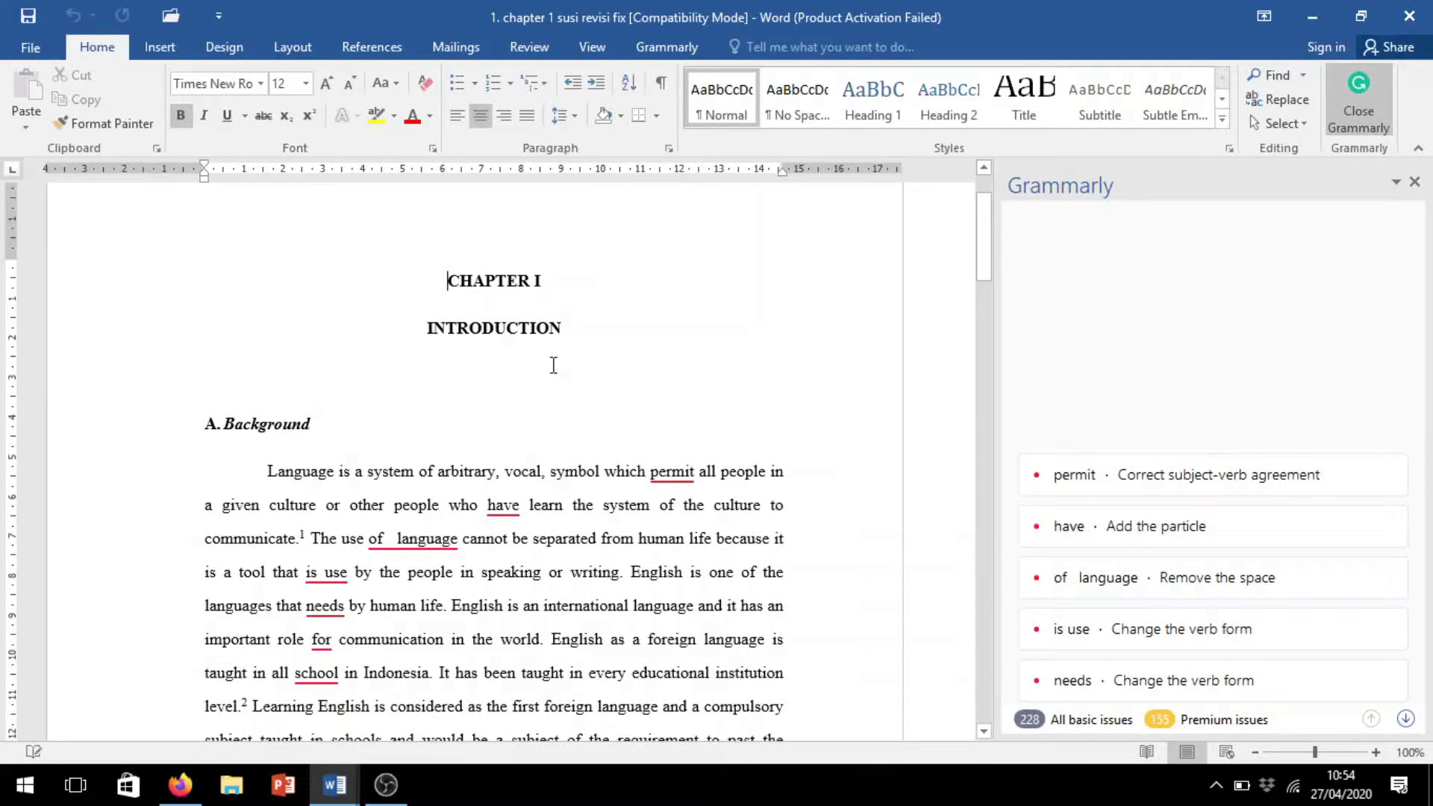
scroll(553, 365, down, 3)
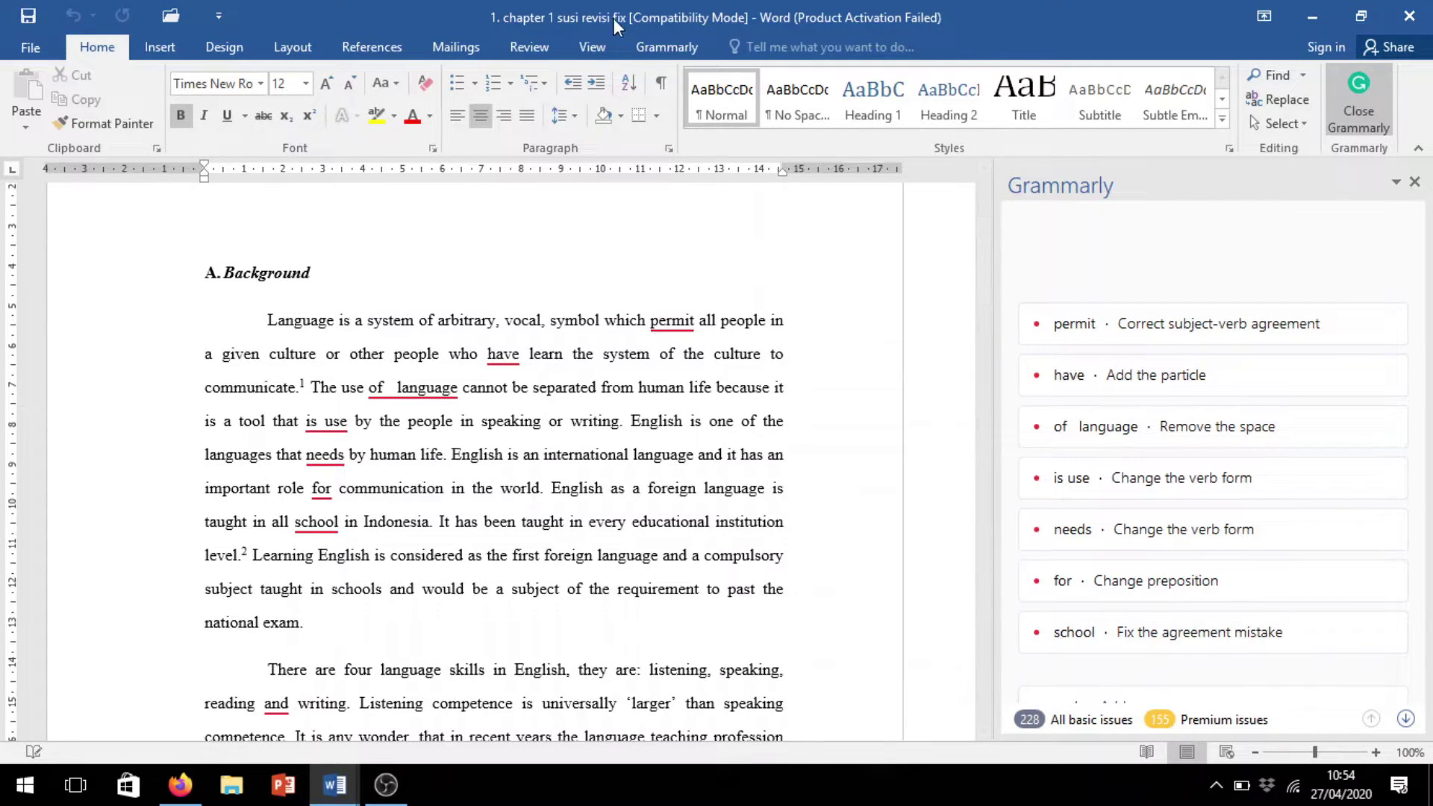
click(674, 46)
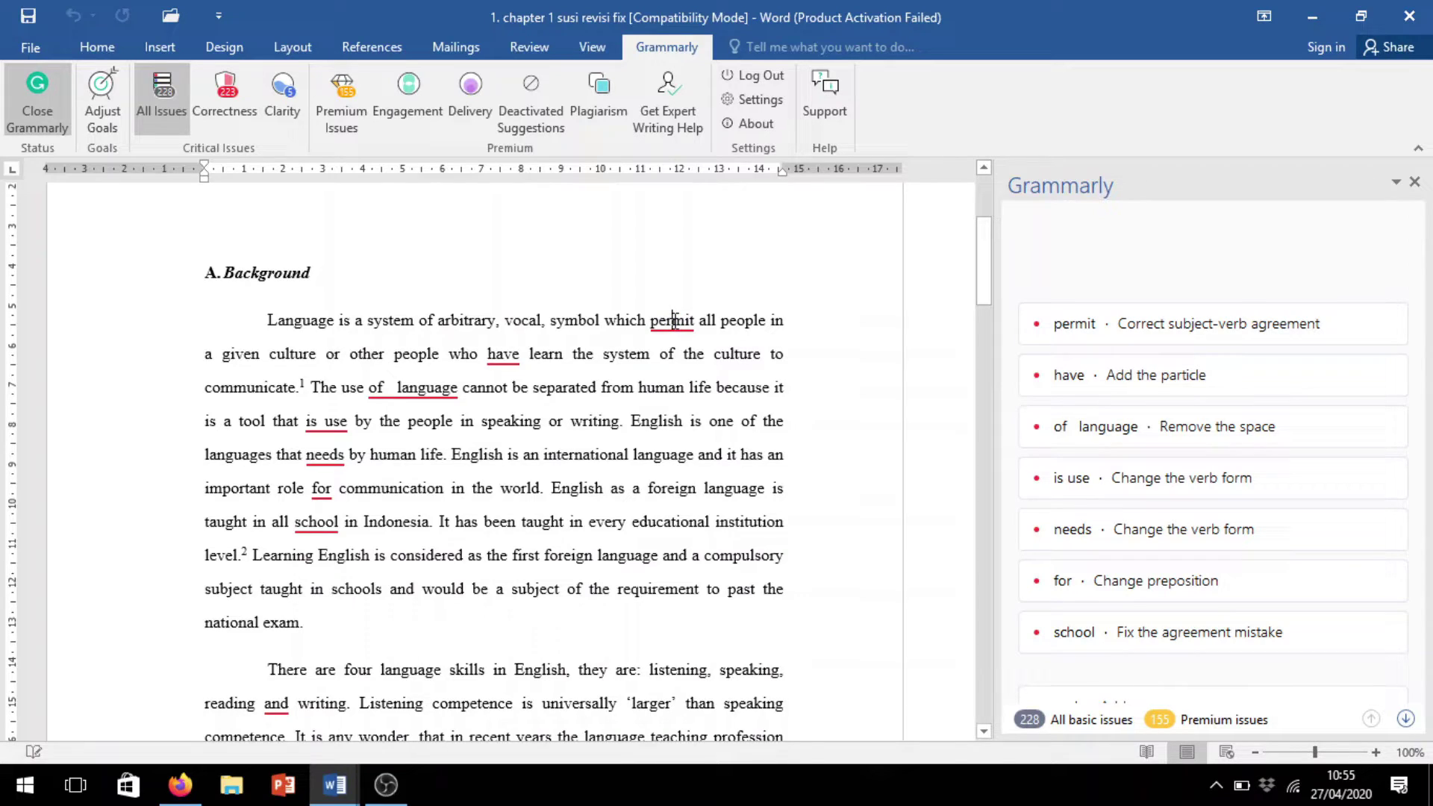
double_click(674, 321)
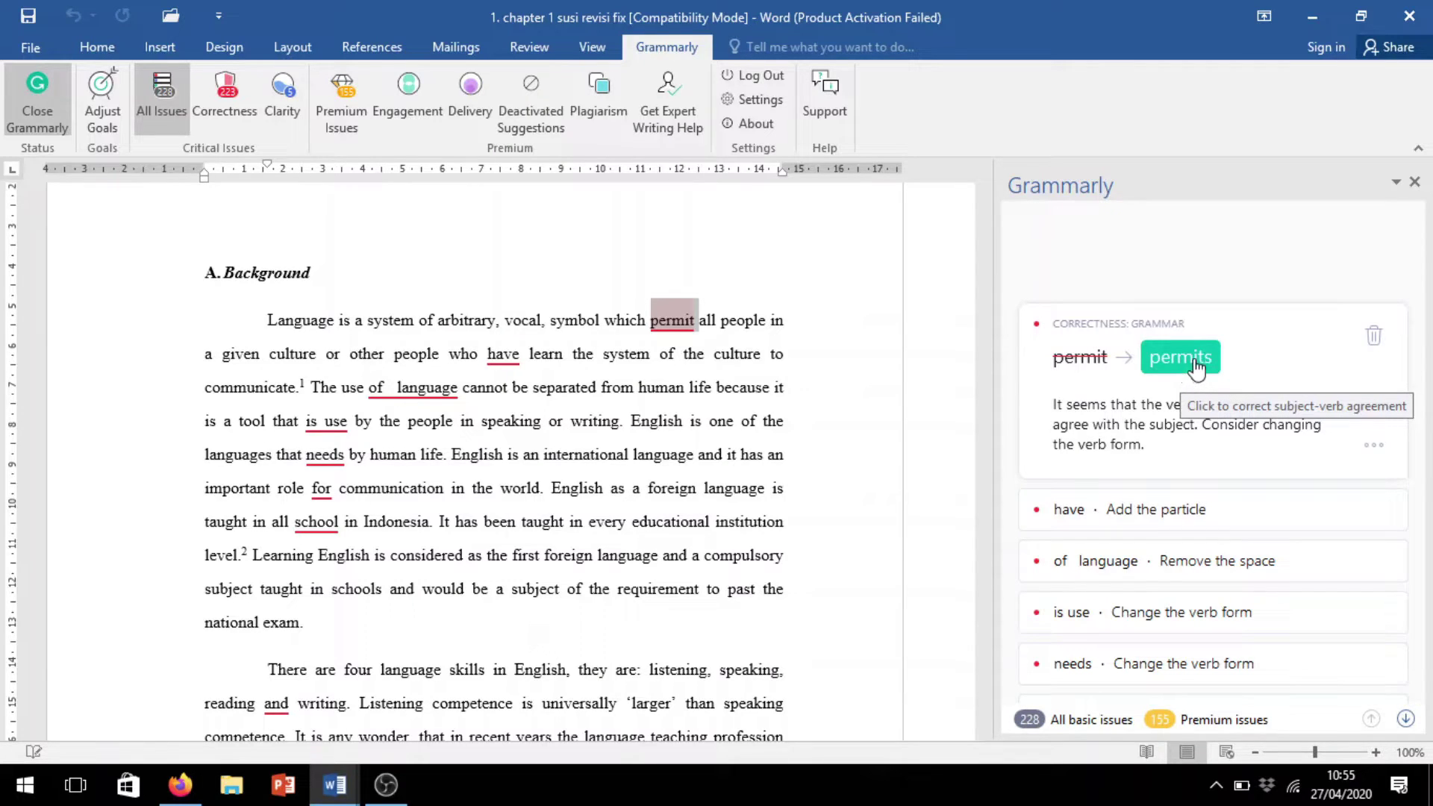
Accept Grammarly's fixes changing 'permit' to 'permits' and inserting 'to' after 'have'
click(1196, 364)
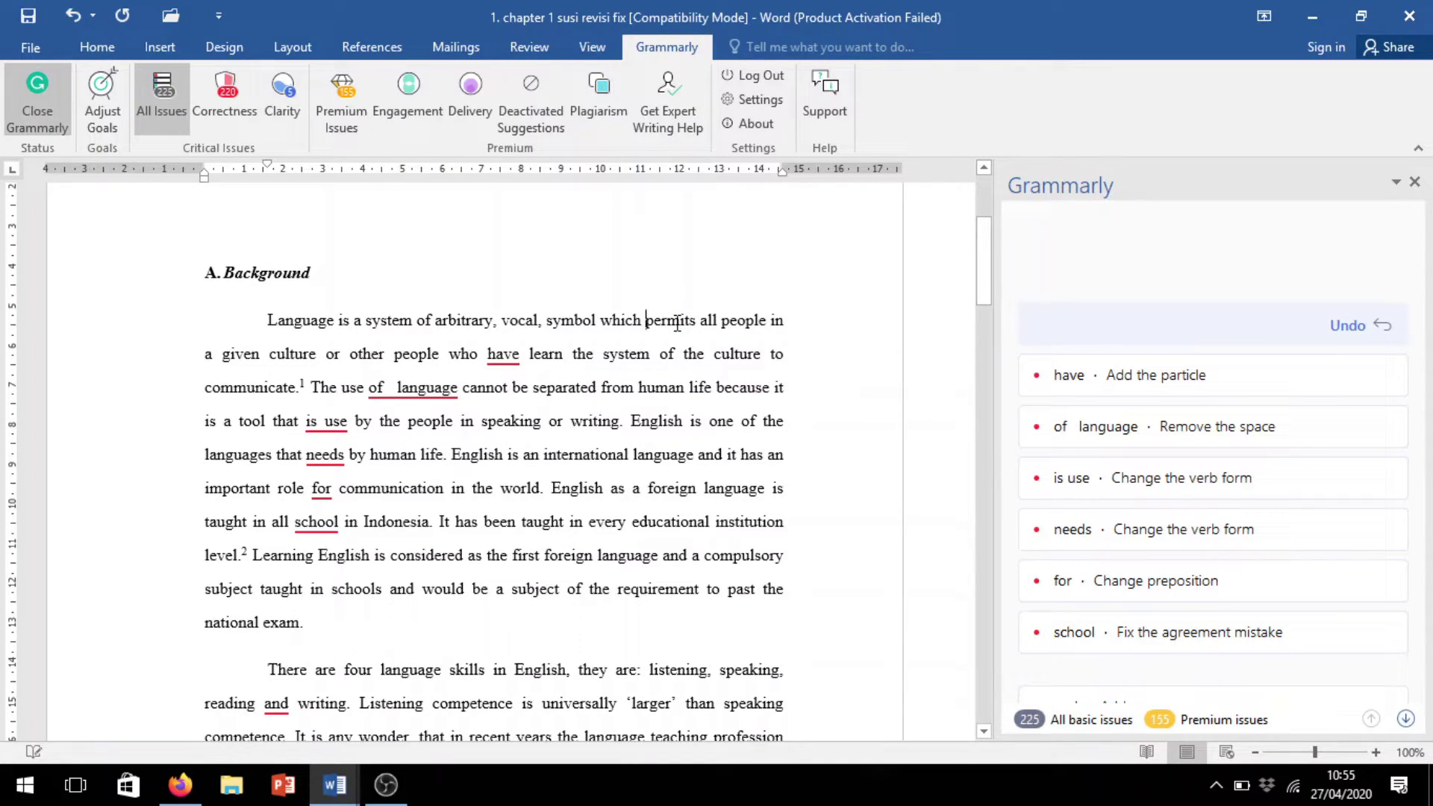
click(648, 328)
click(502, 355)
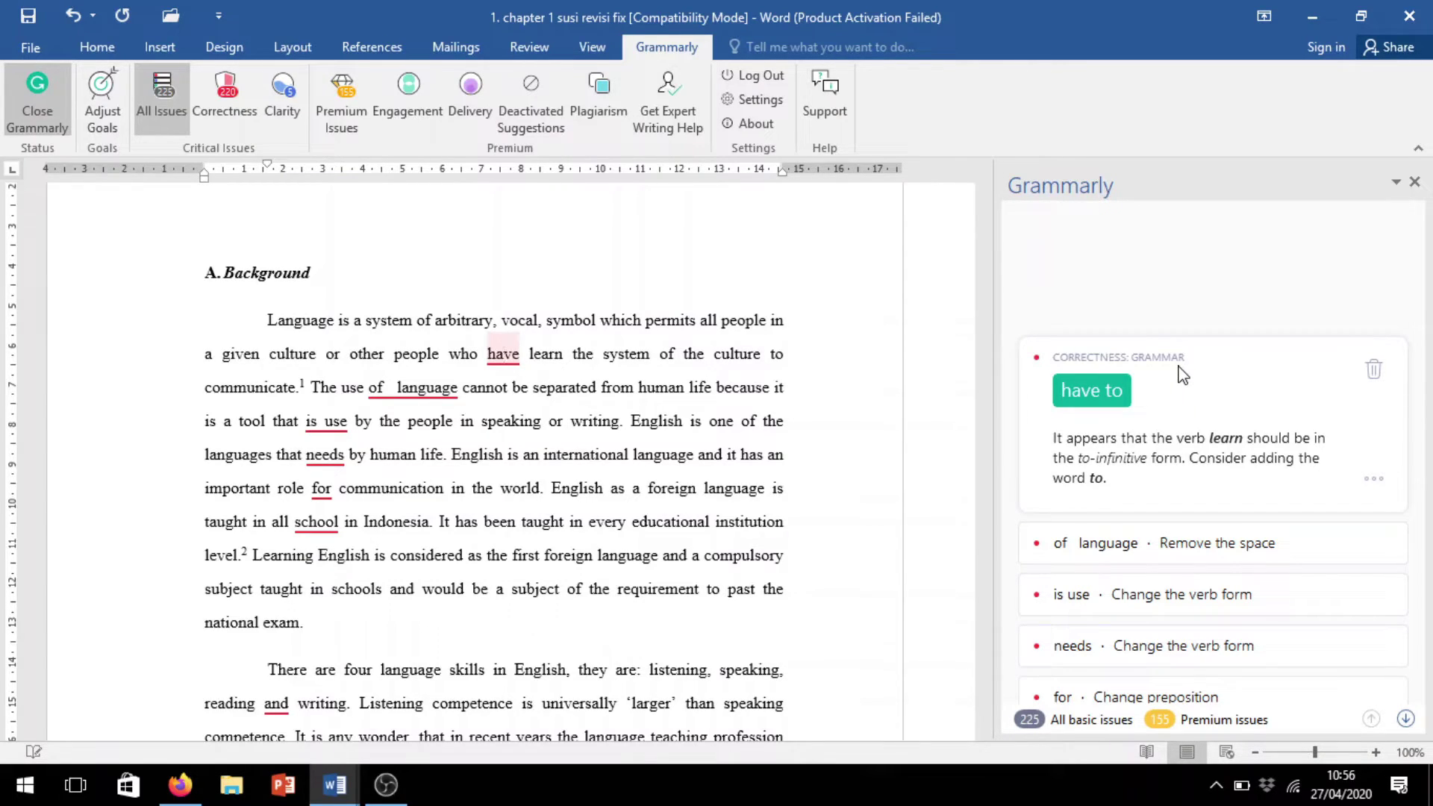
click(1081, 398)
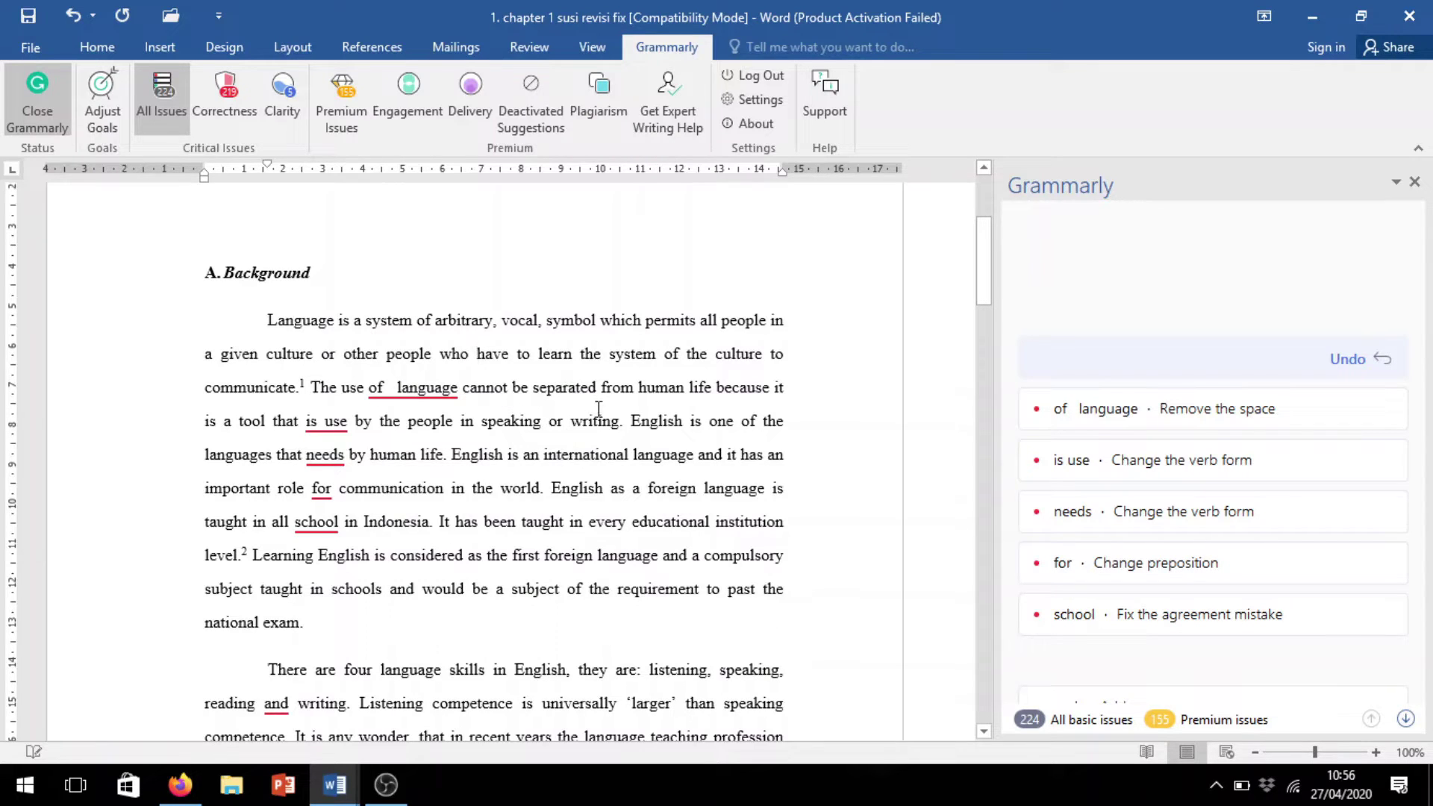
Remove the extra space before 'language' and correct 'is use' to 'is used'
click(422, 388)
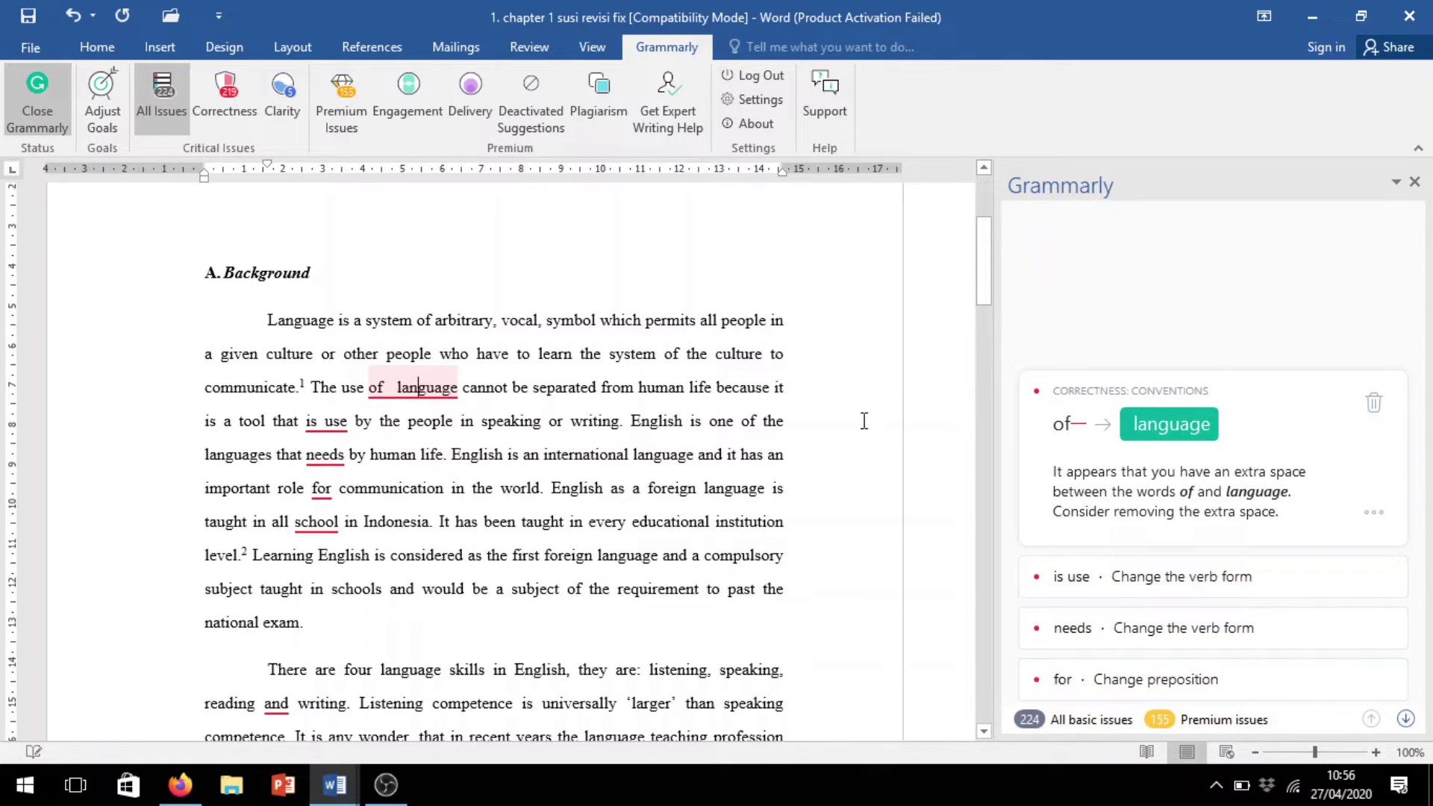
click(1178, 424)
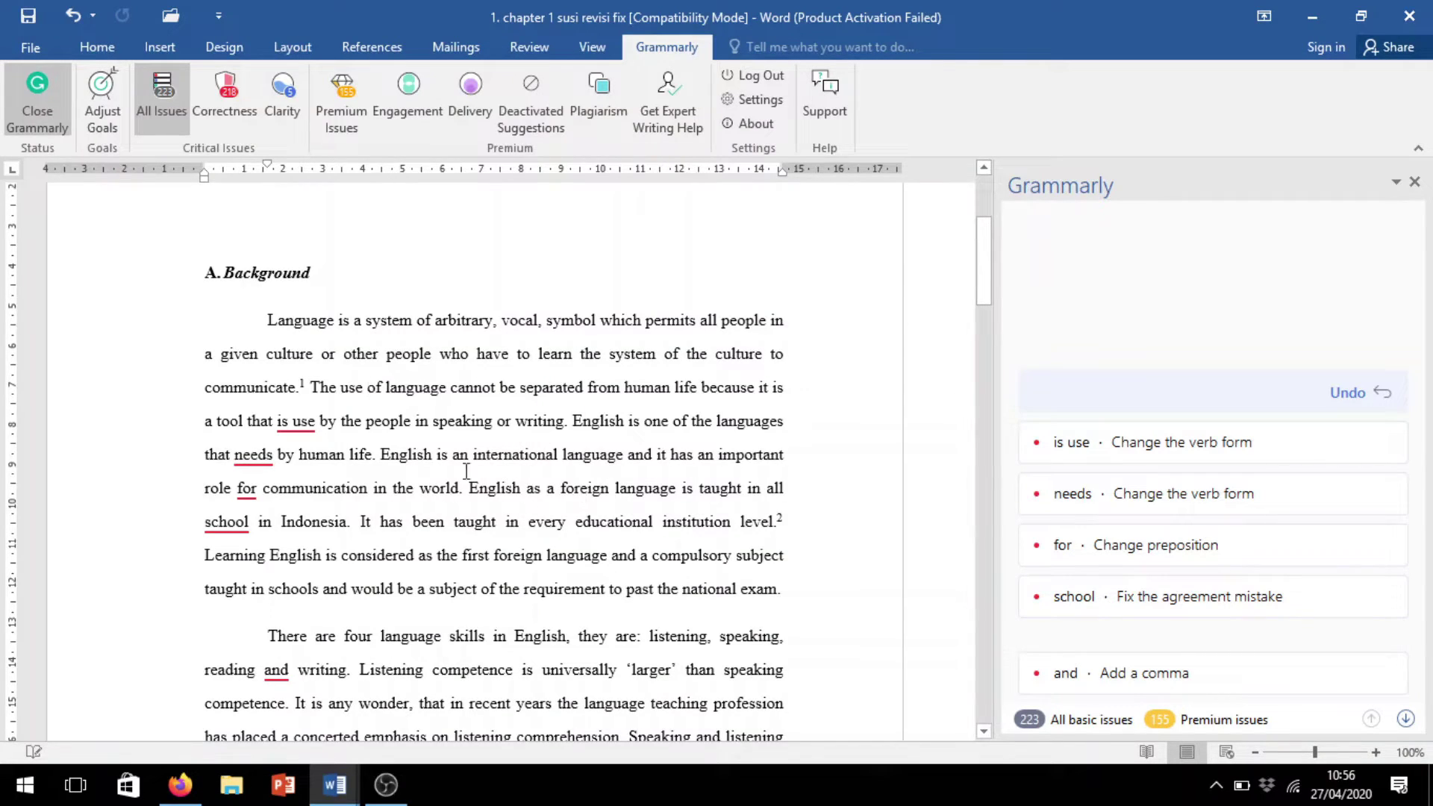
click(297, 426)
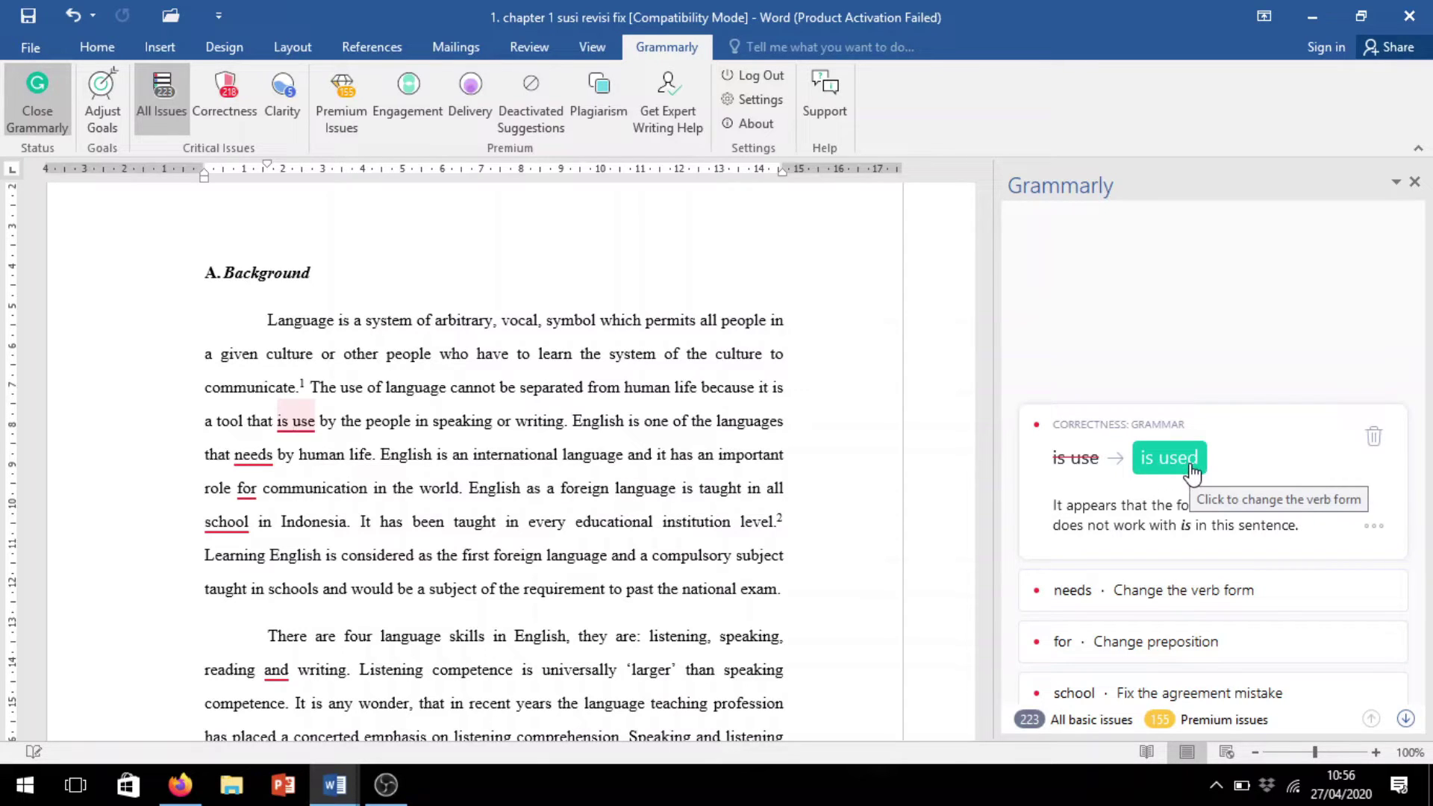
click(1191, 470)
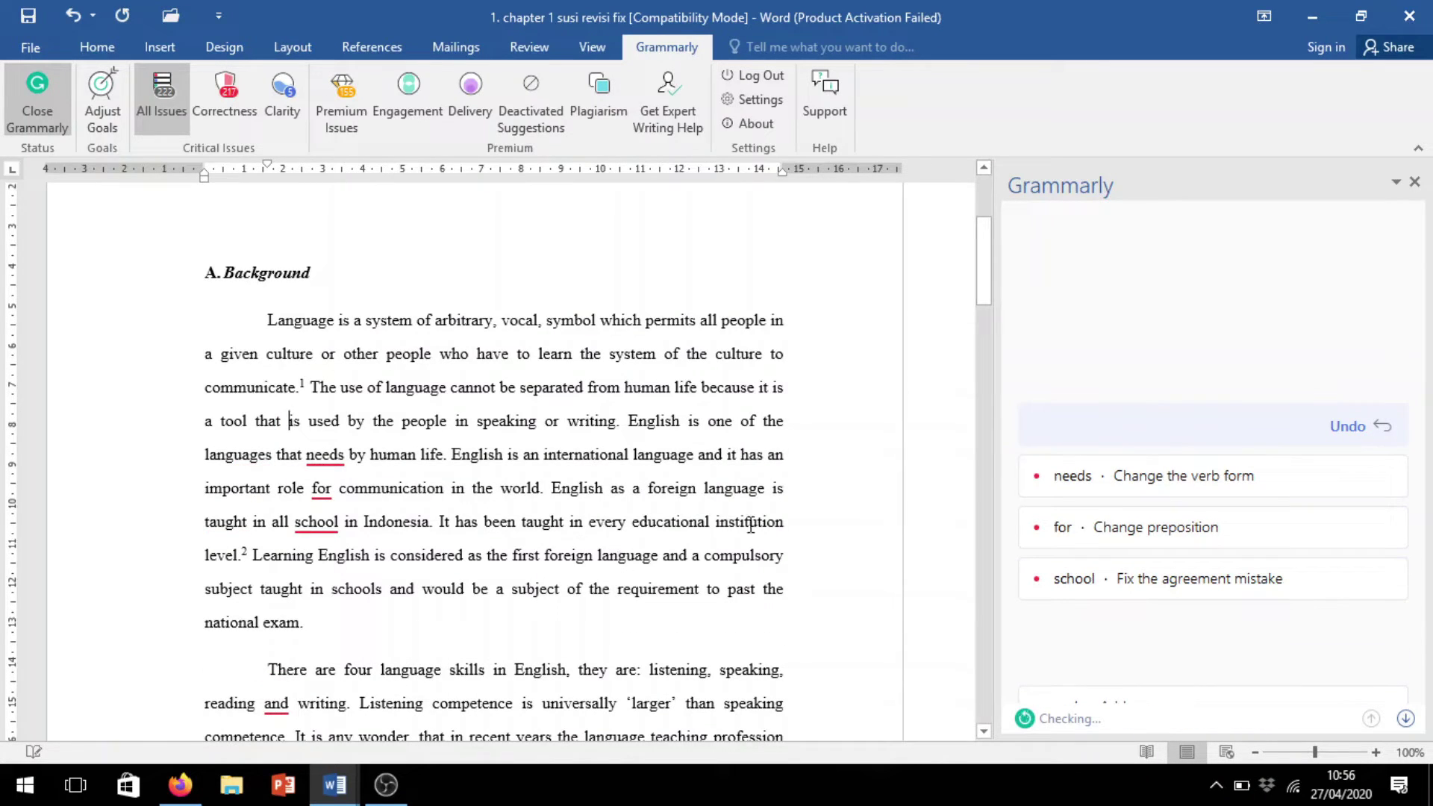
scroll(710, 534, down, 6)
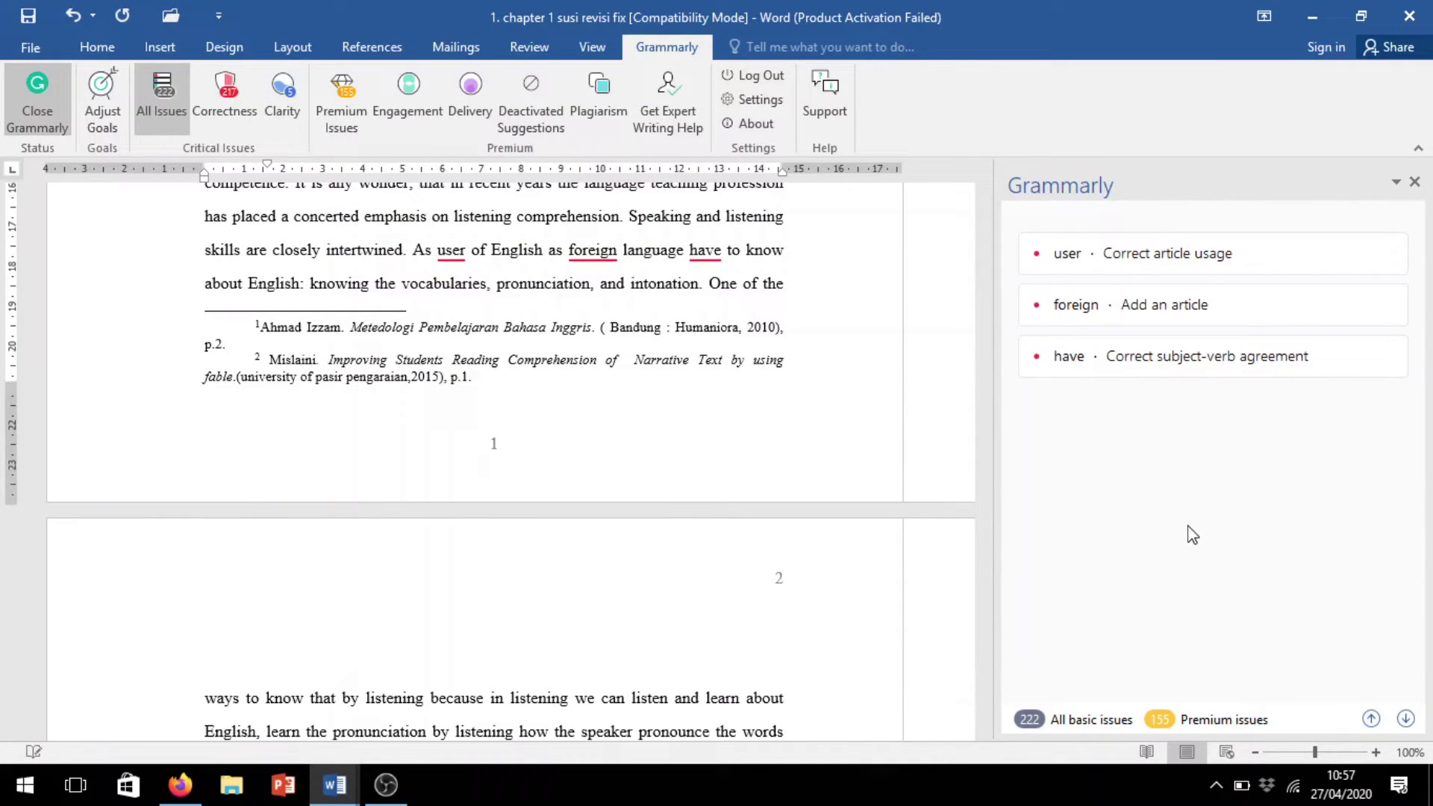
scroll(745, 489, down, 4)
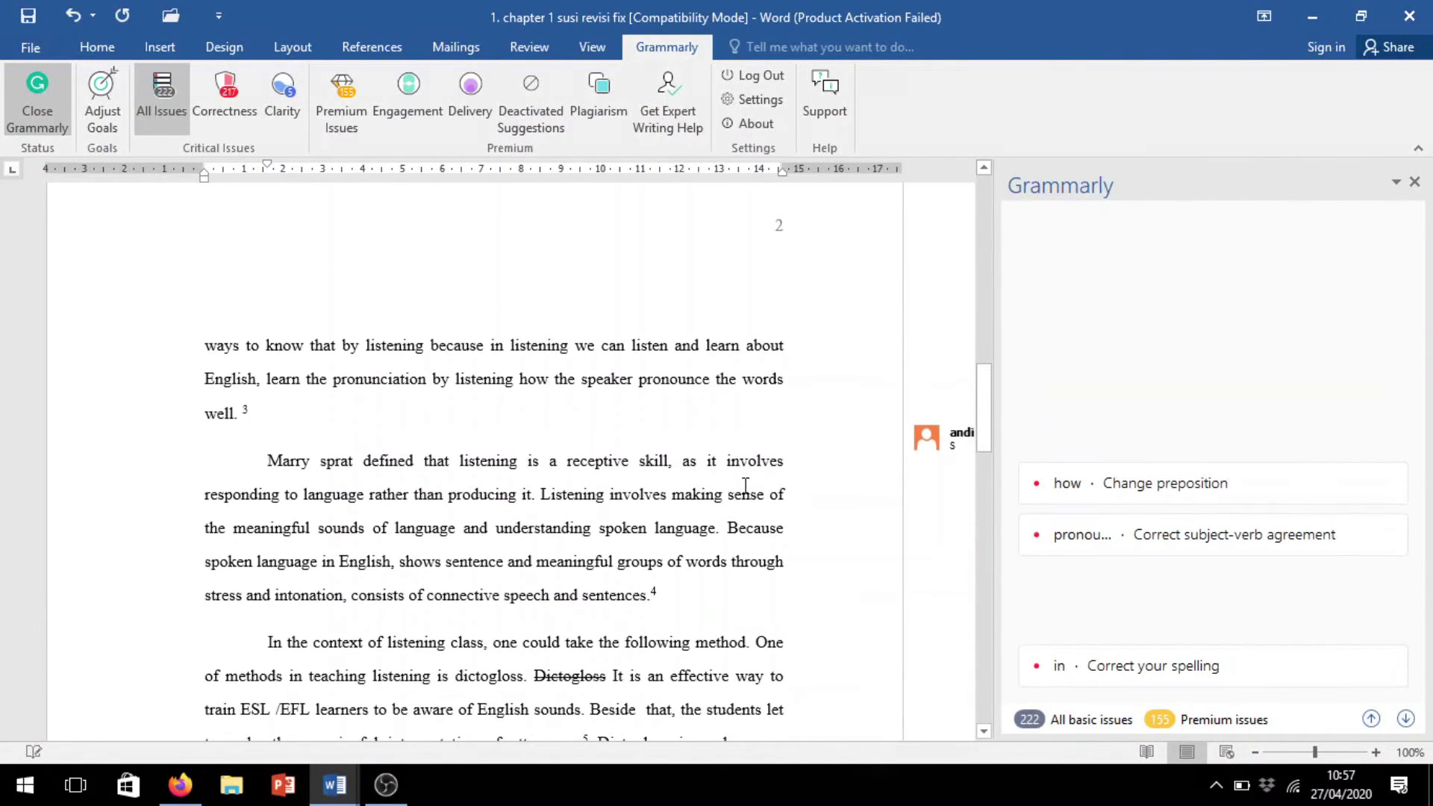
scroll(746, 487, down, 2)
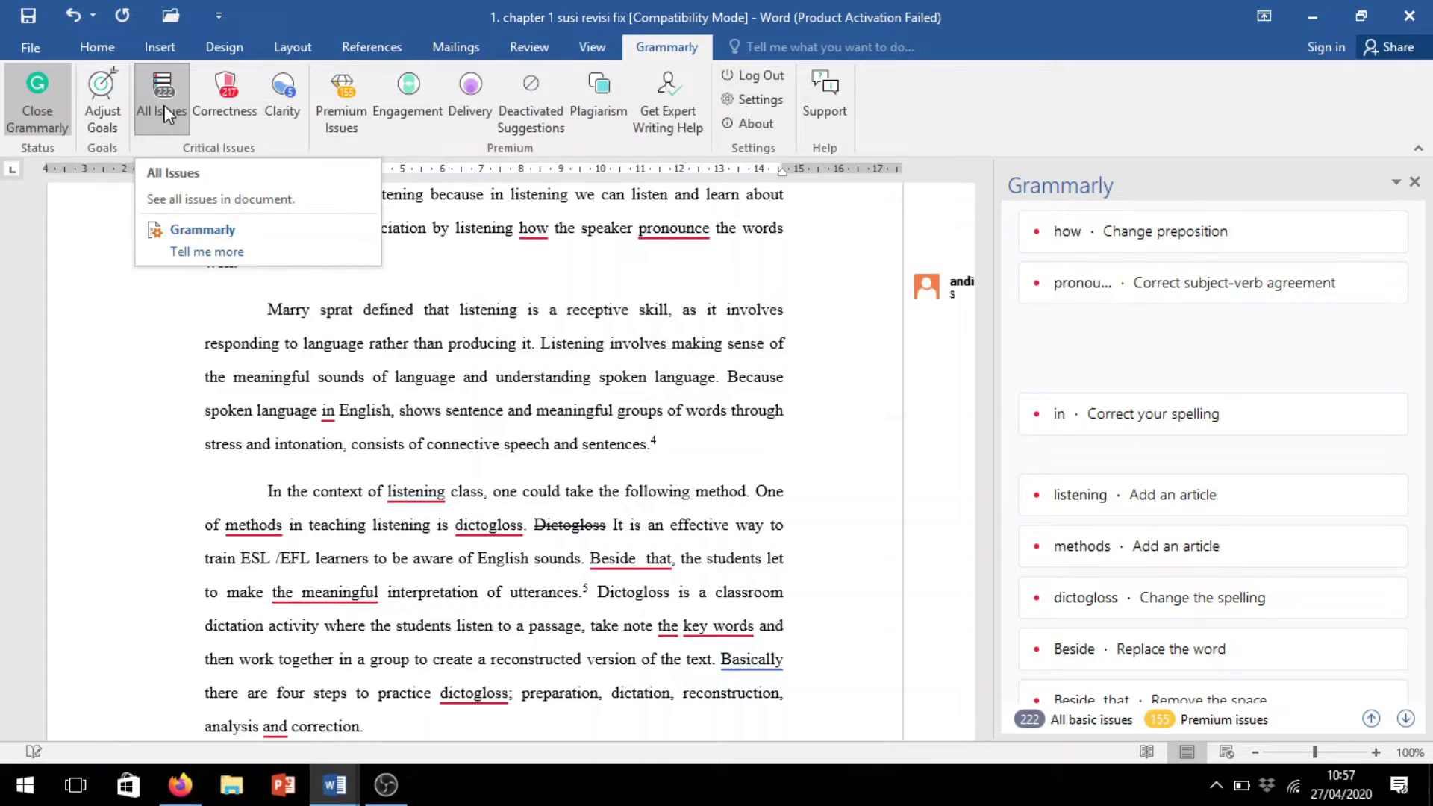
Filter Grammarly's alerts to Correctness, then to Clarity, showing 5 clarity issues
click(238, 96)
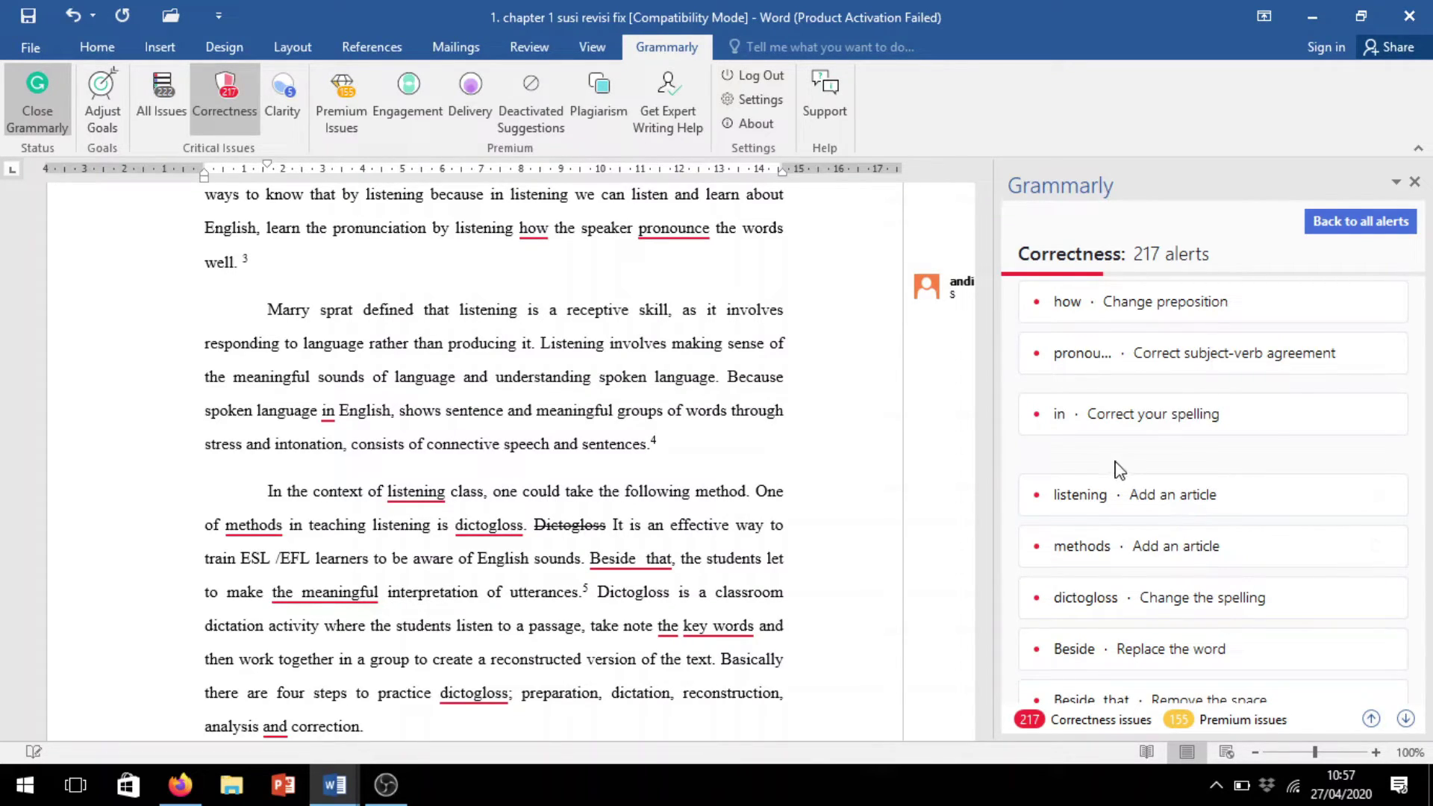
click(291, 88)
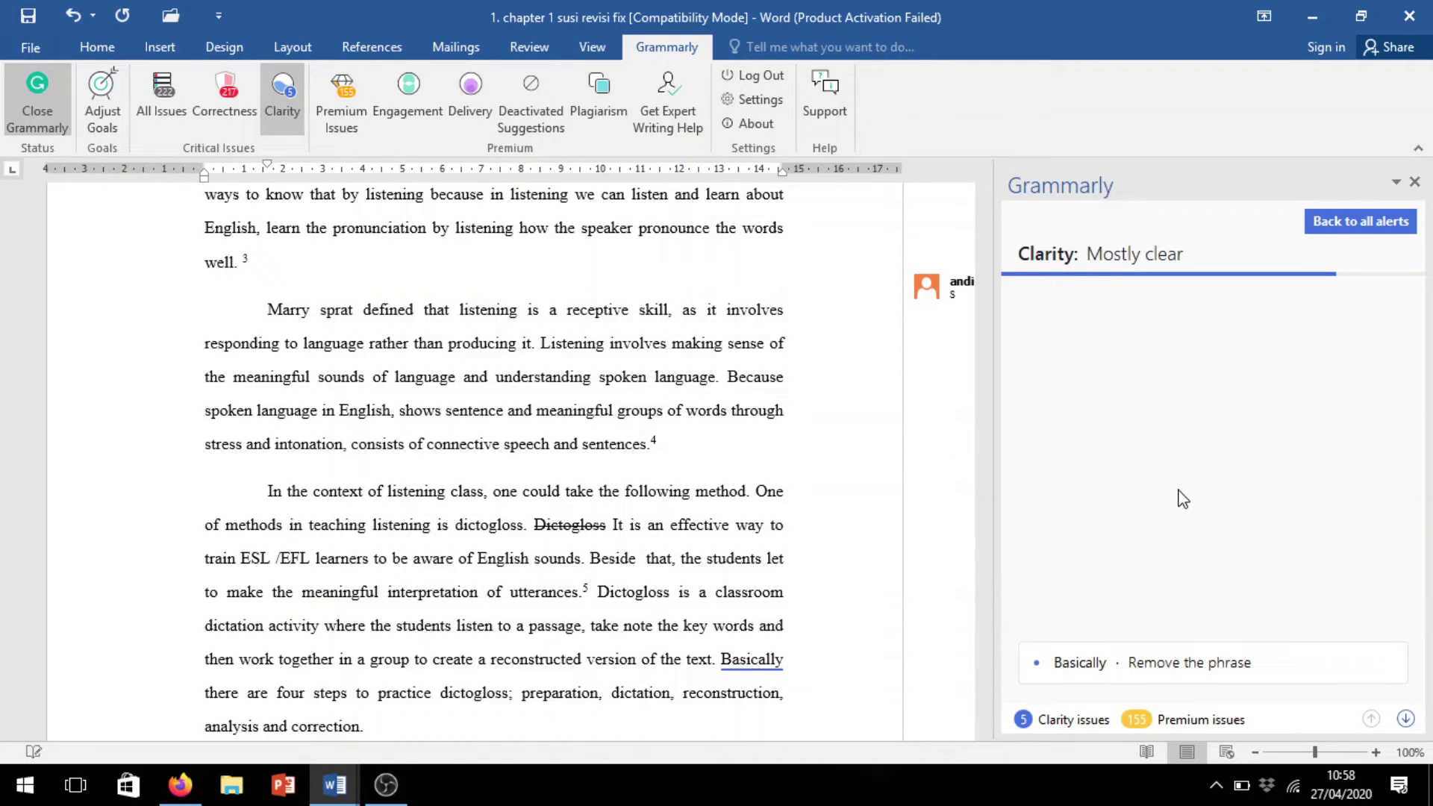
Accept the conciseness suggestion deleting 'Basically' before 'There are four steps', then advance alerts
scroll(1190, 507, down, 2)
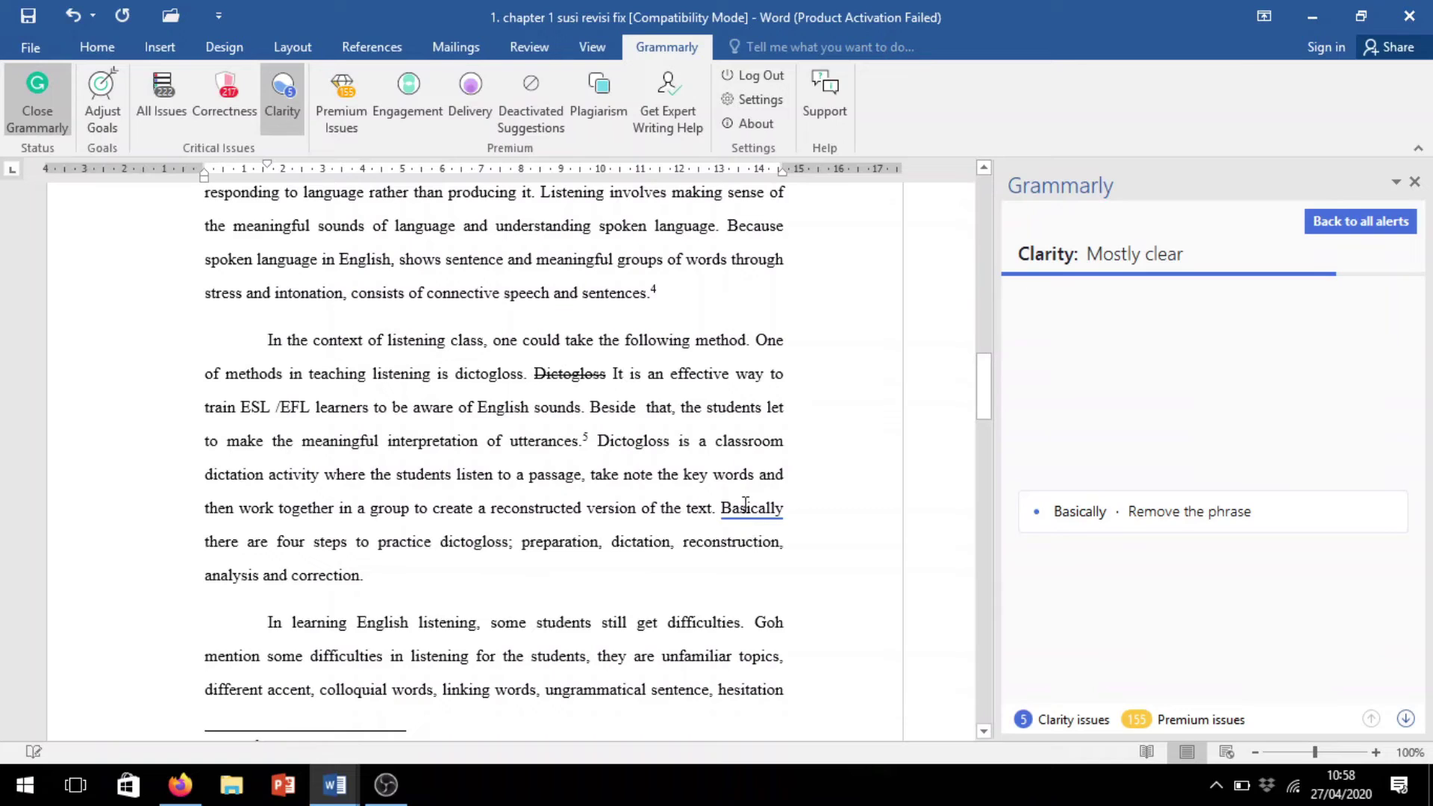
click(746, 507)
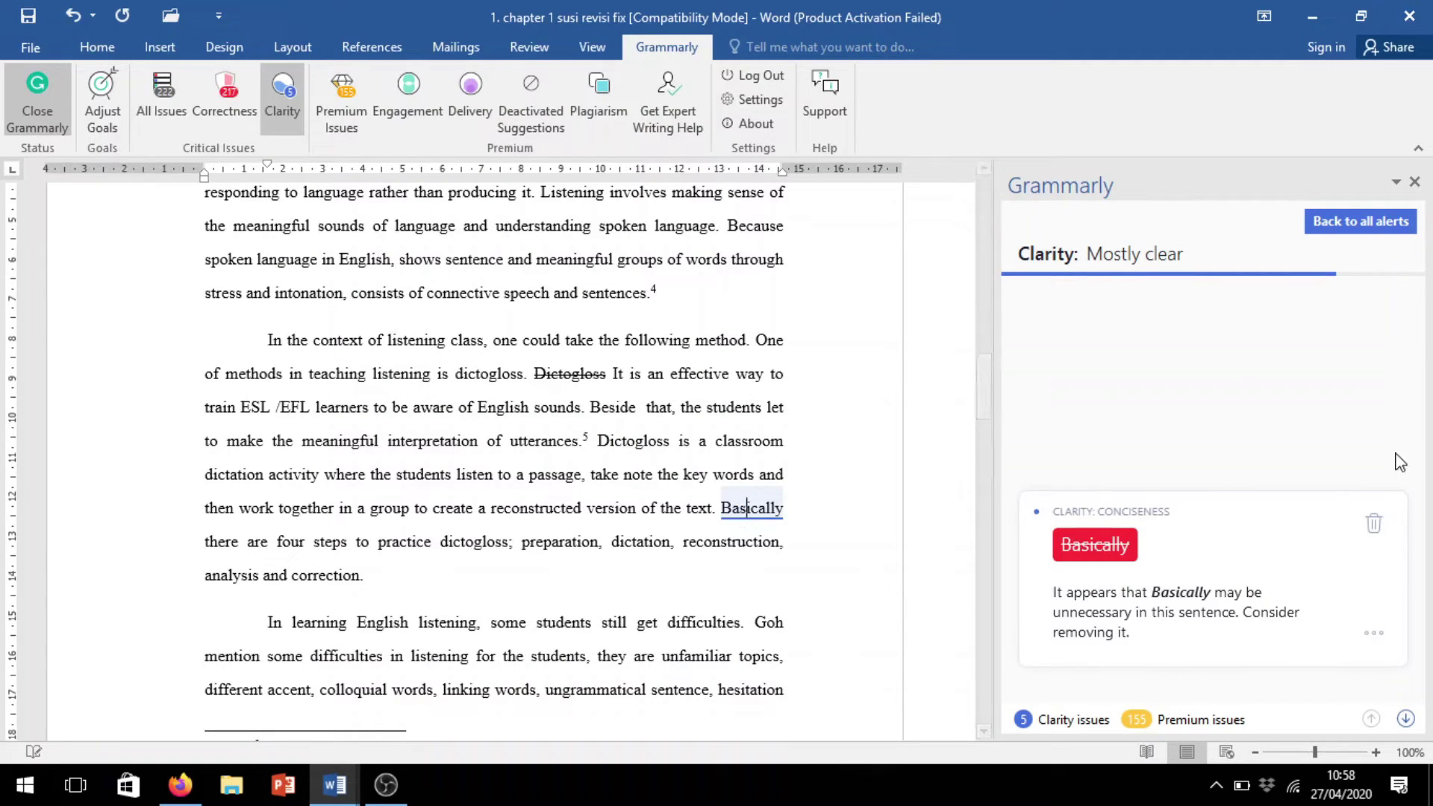
click(1107, 552)
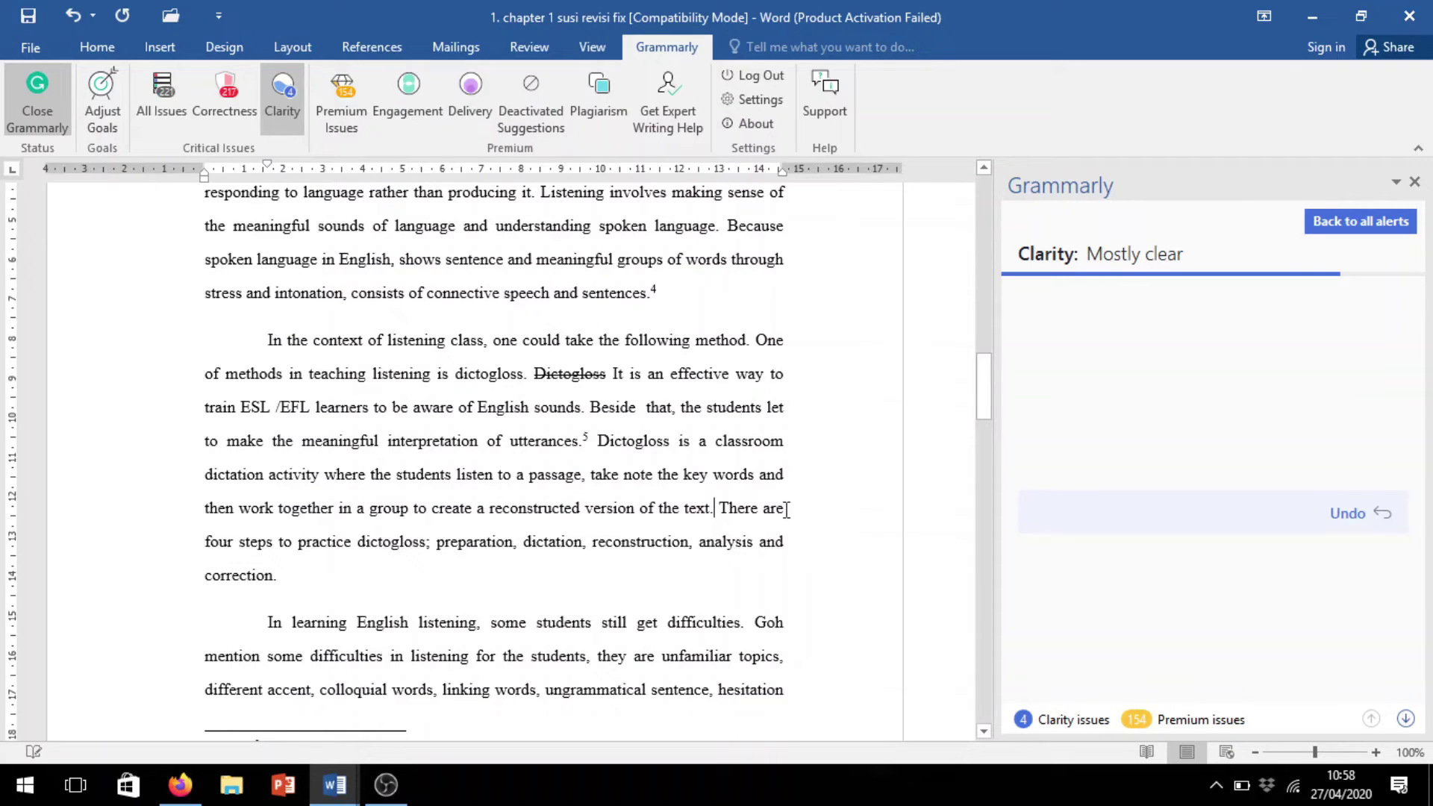
scroll(804, 486, down, 3)
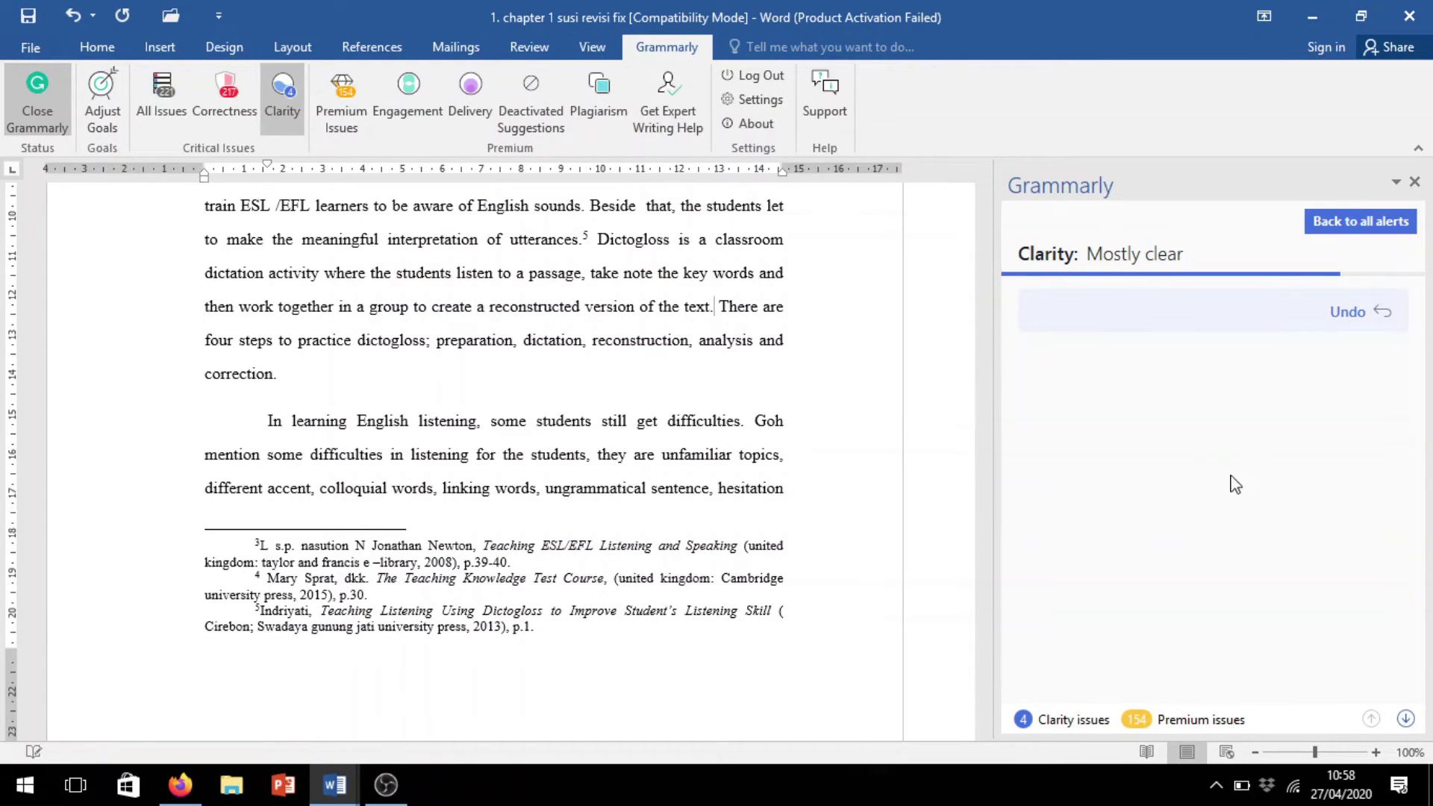
scroll(1278, 453, down, 3)
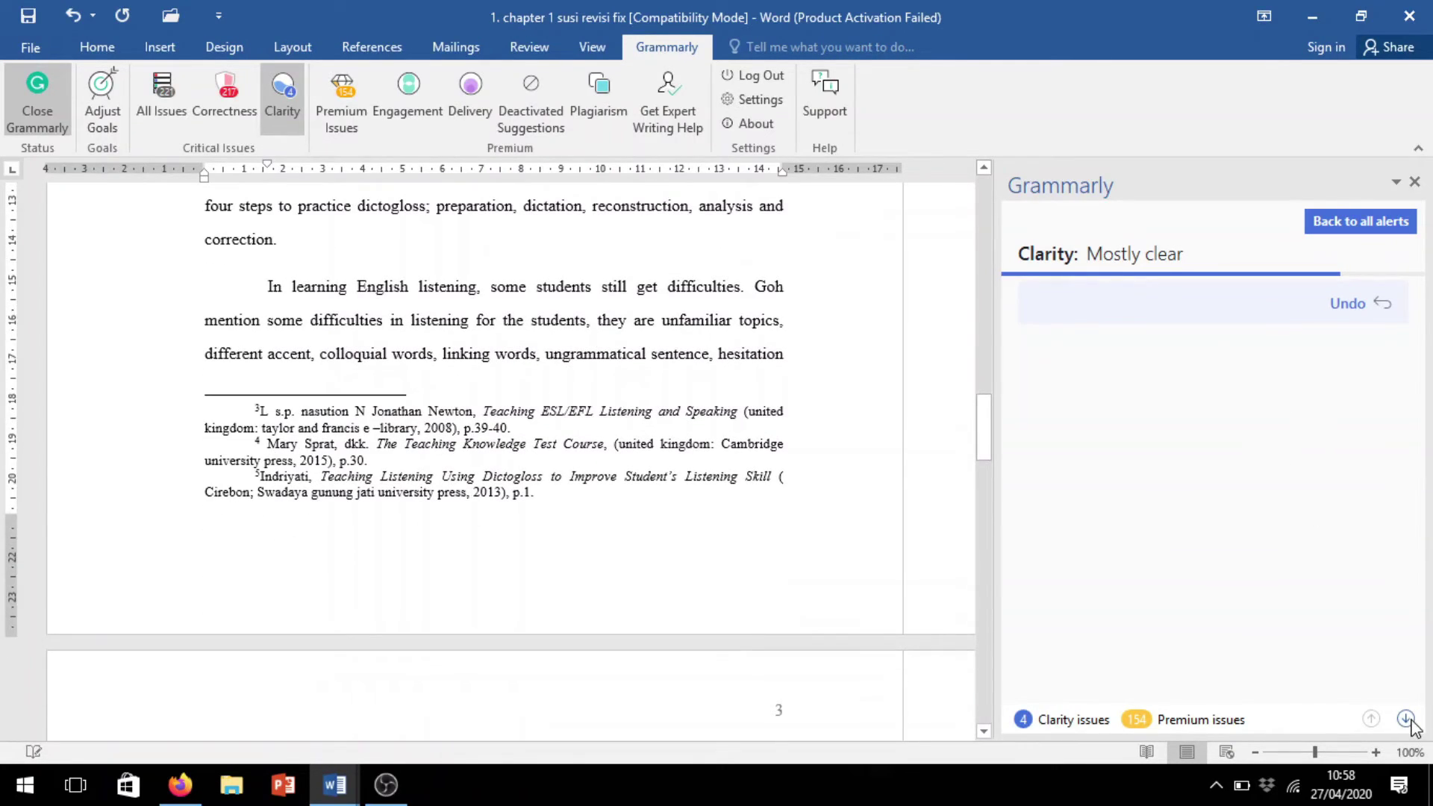
click(1407, 719)
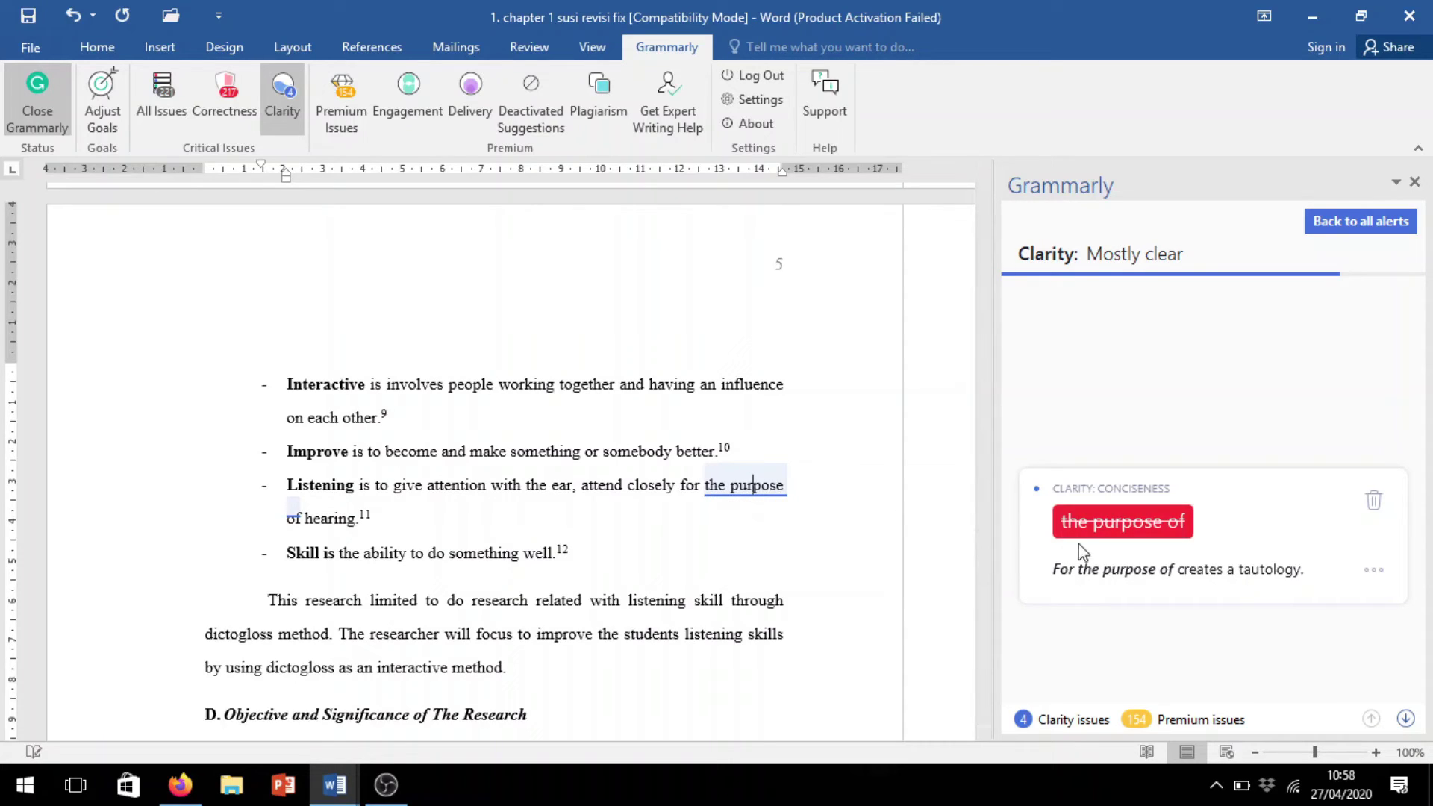
Delete 'the purpose of', shorten 'in order to' to 'to', and 'doing implementation of' to 'implementing'
click(1117, 523)
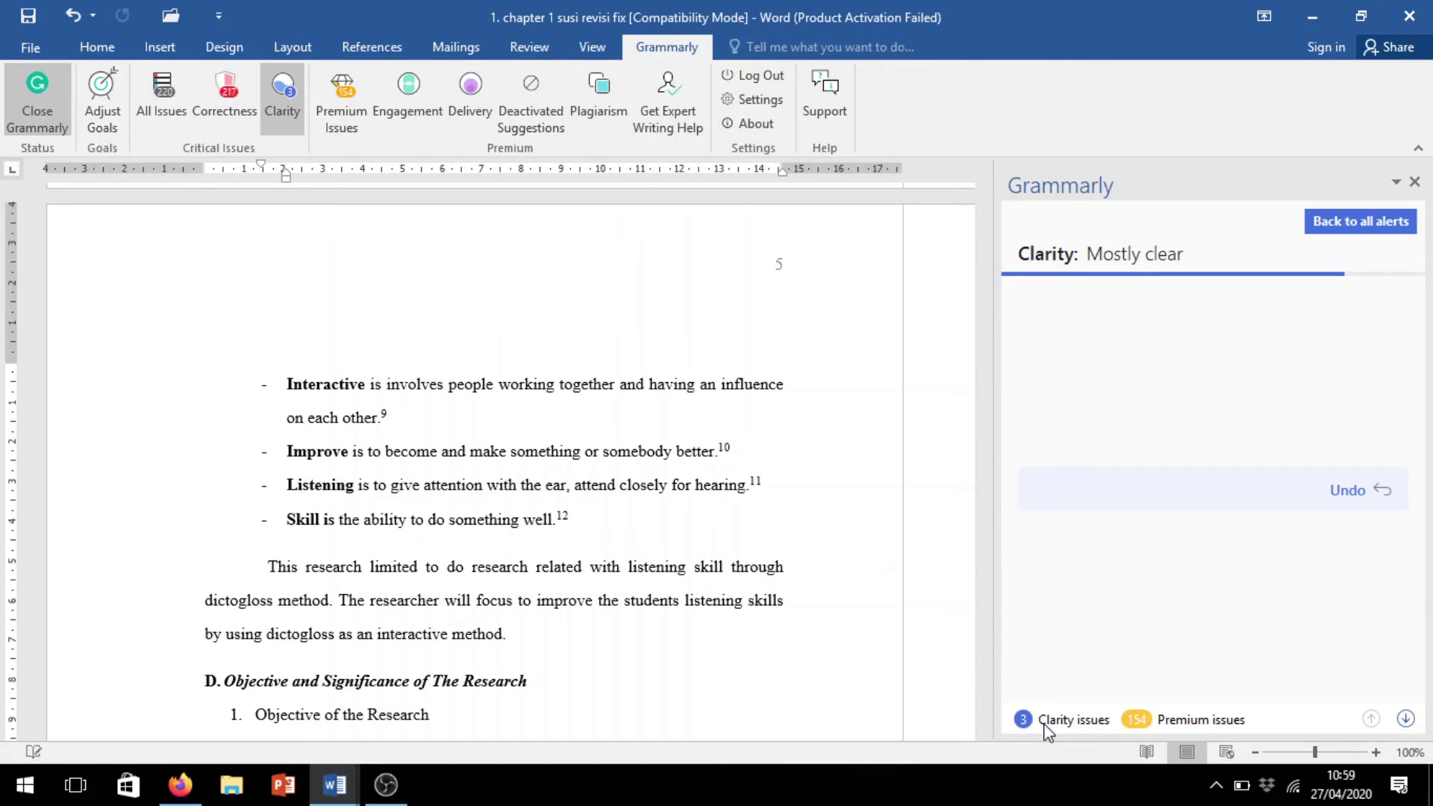
click(1405, 721)
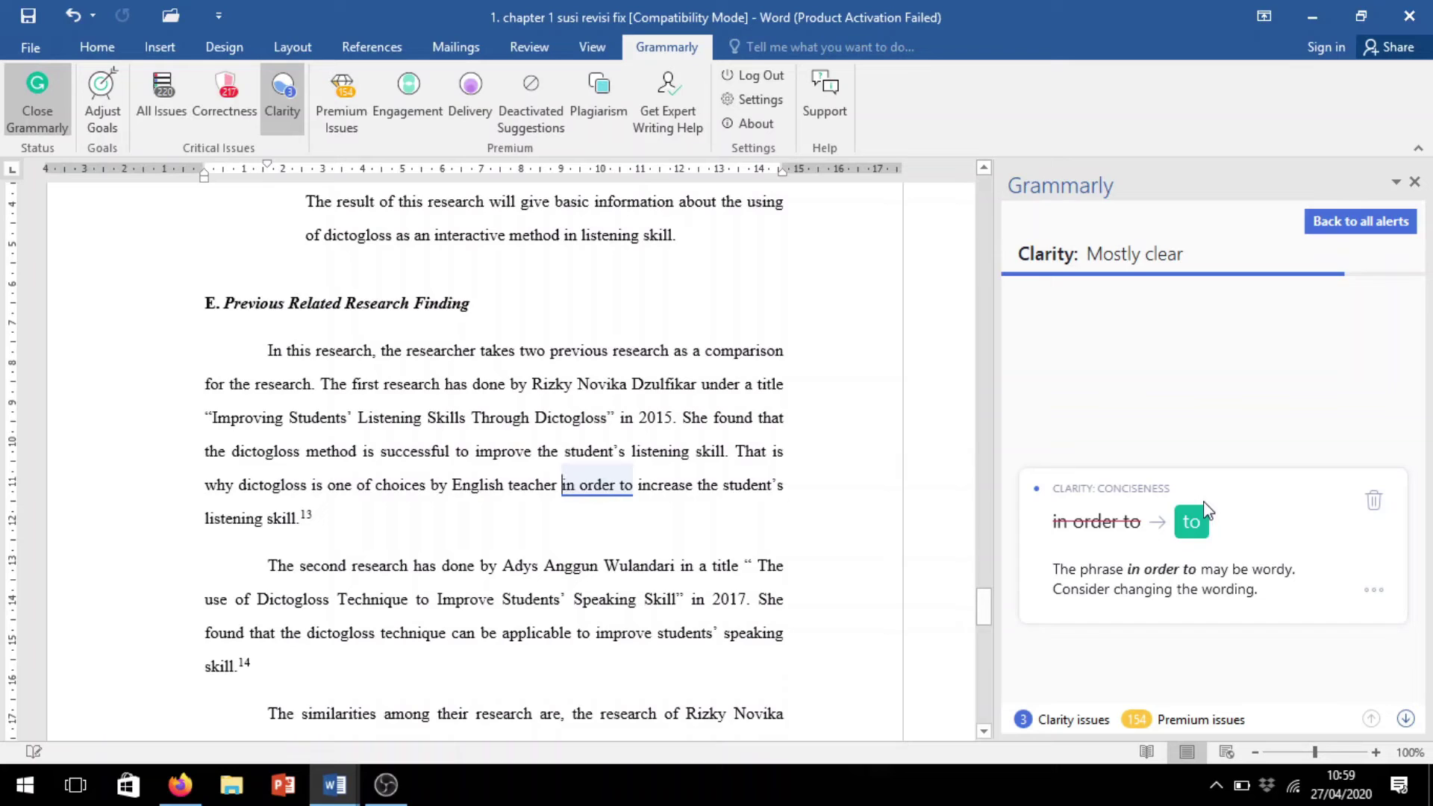
click(1195, 523)
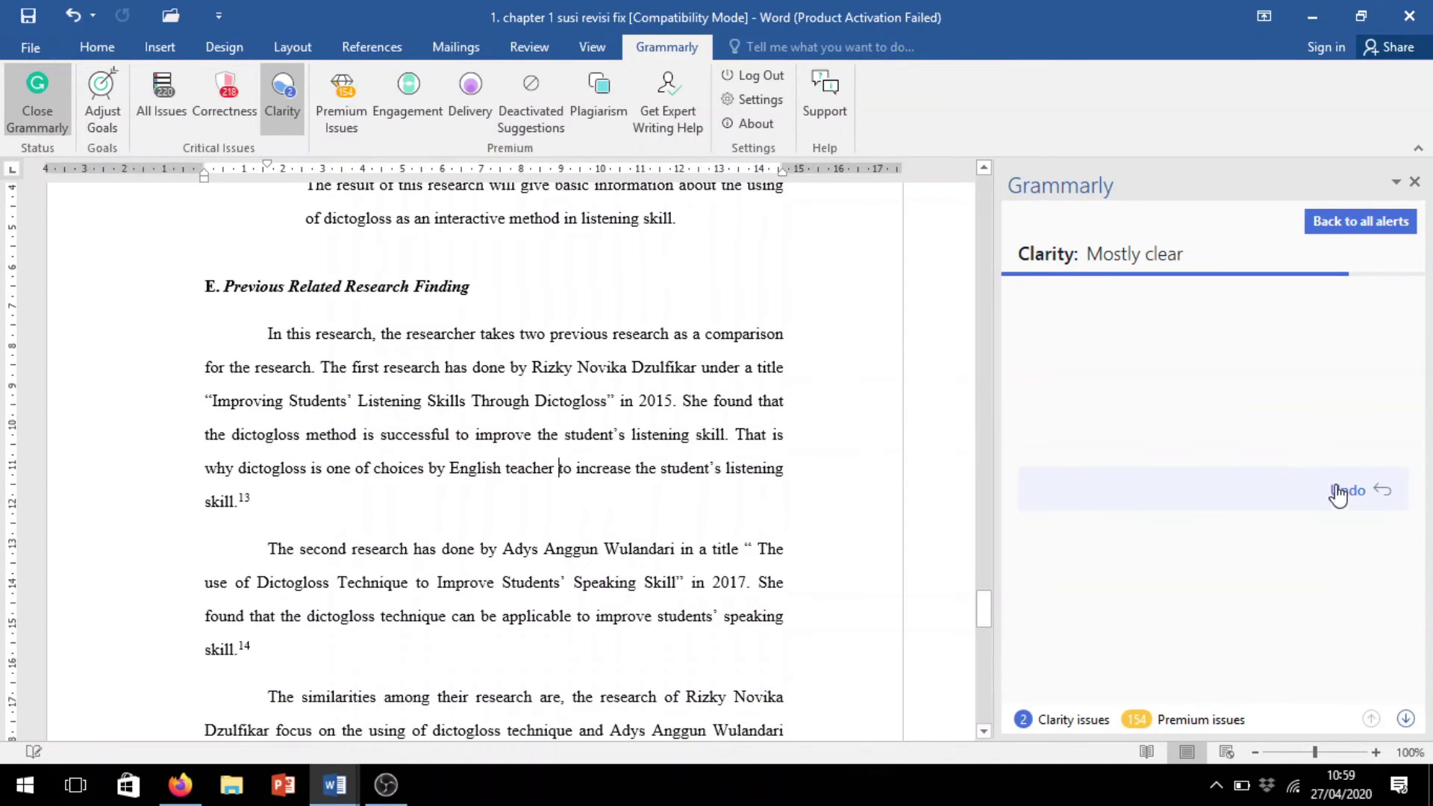
click(1405, 719)
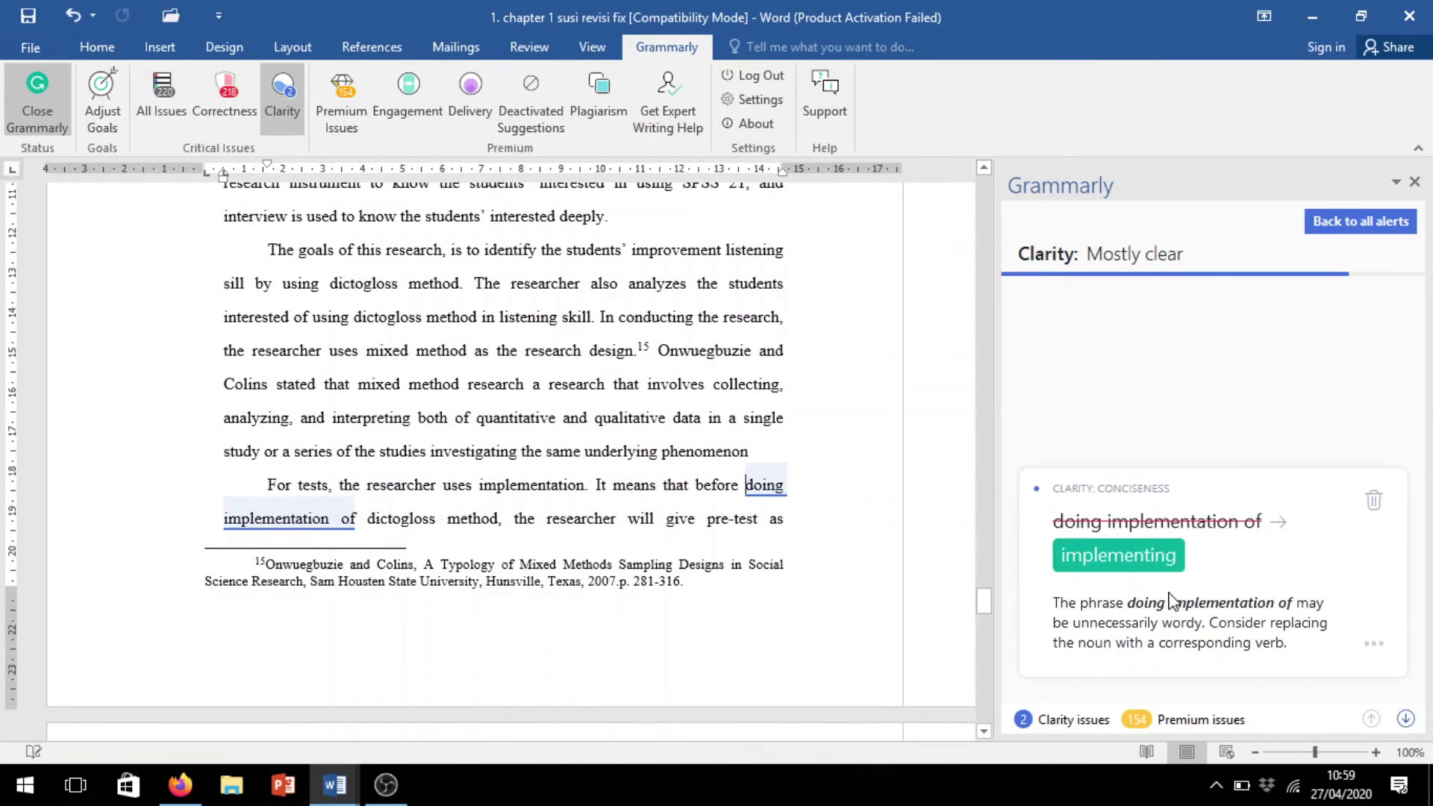
click(1140, 556)
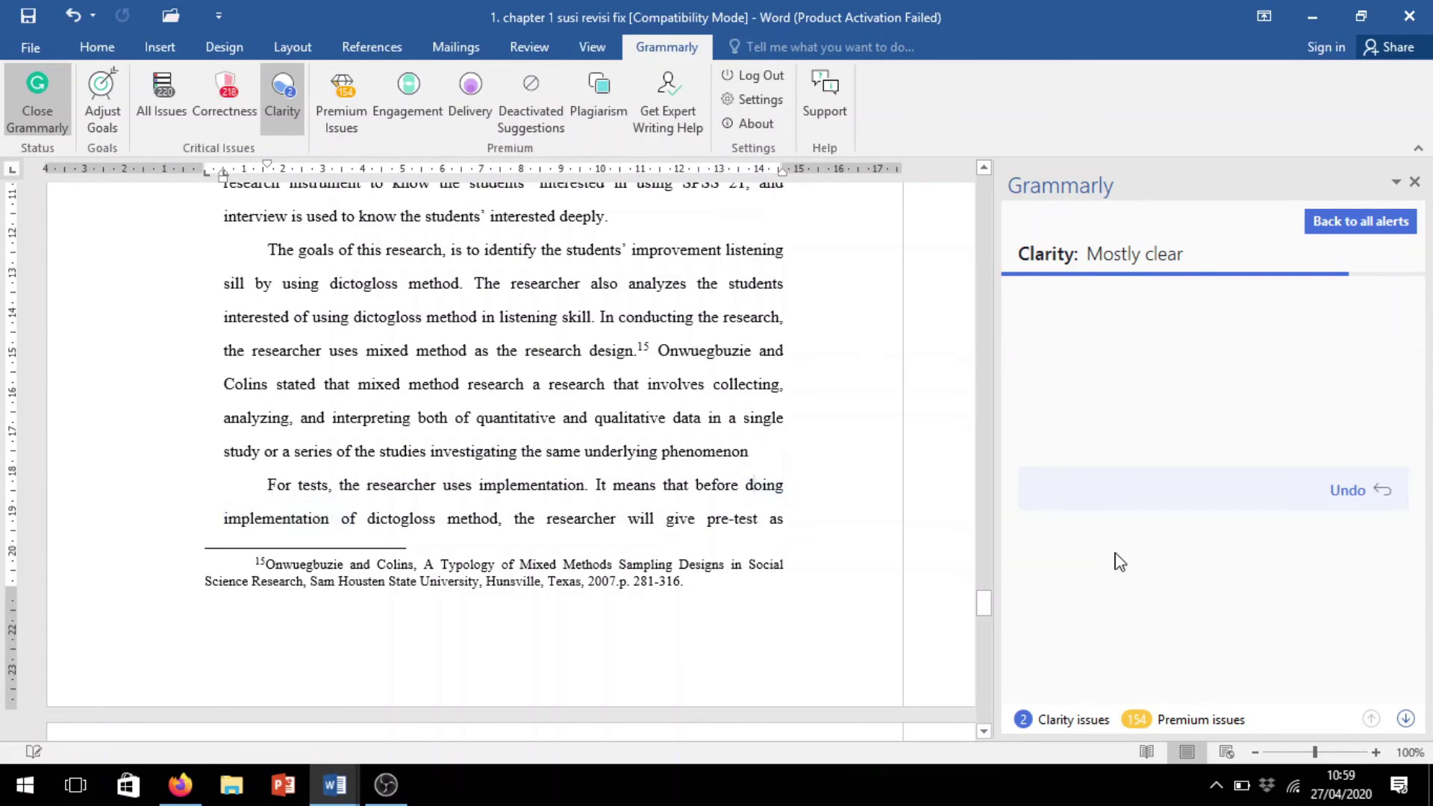
Scroll back up through the chapter to the Research Question section
scroll(479, 505, up, 18)
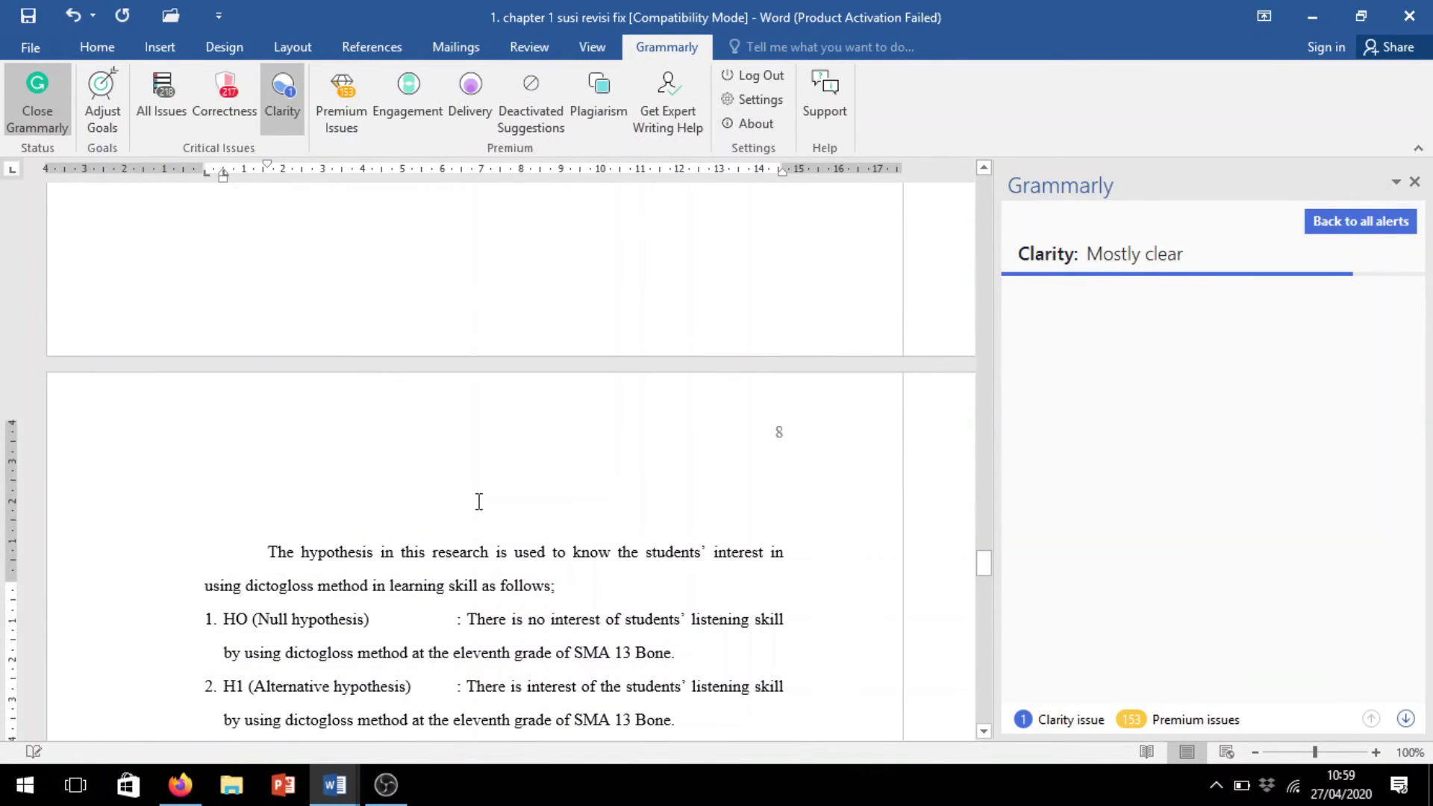
scroll(480, 505, up, 10)
scroll(516, 488, up, 10)
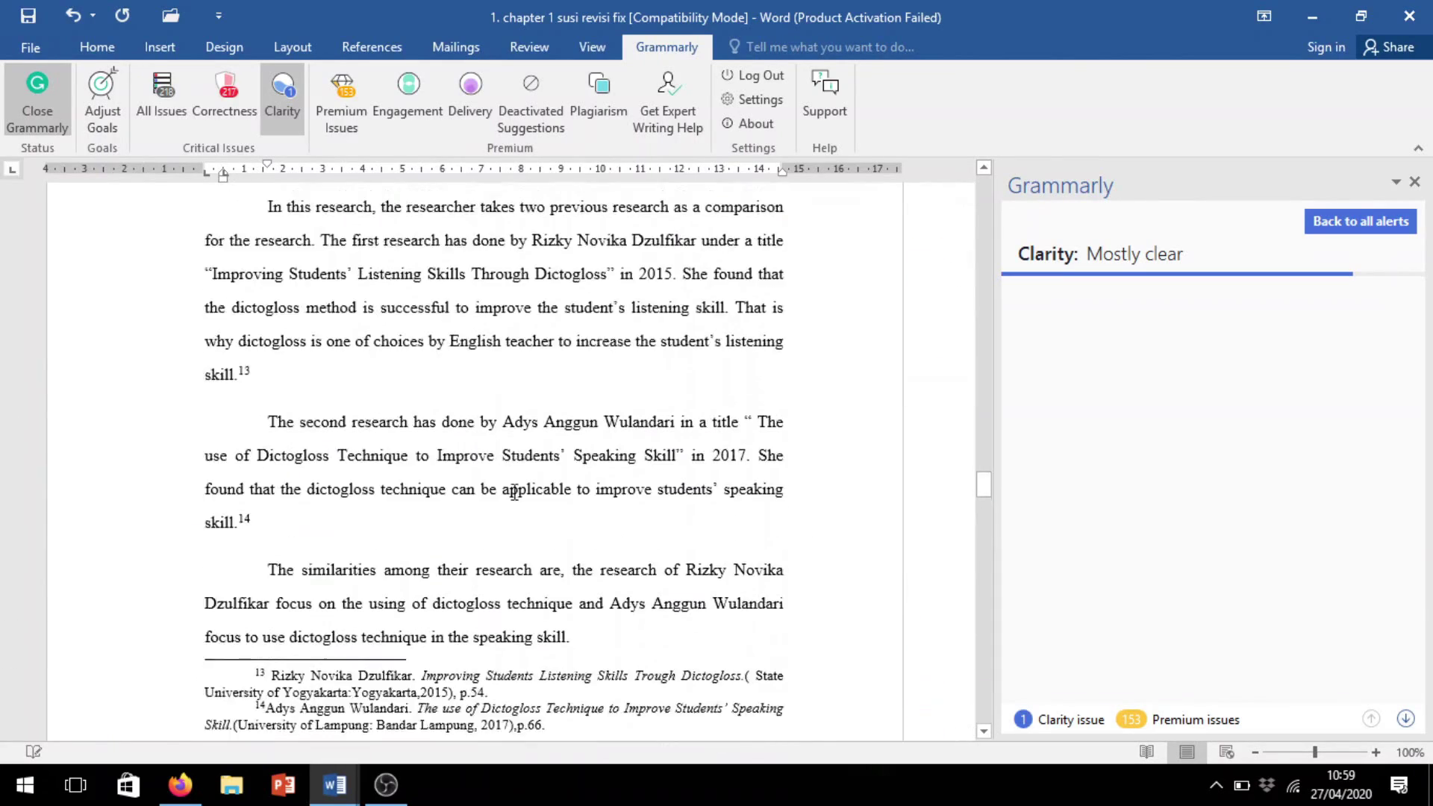
scroll(511, 495, up, 10)
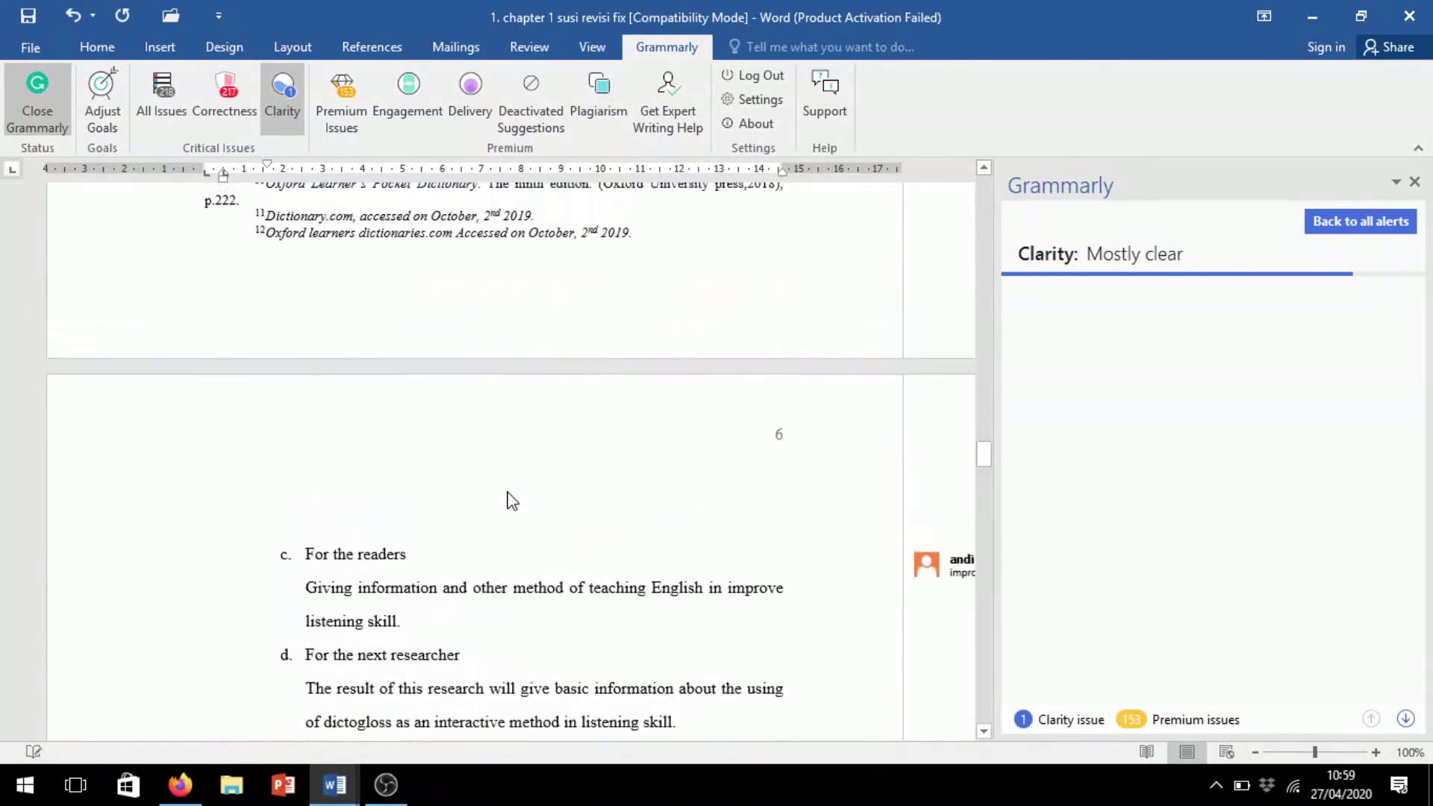
scroll(504, 489, up, 3)
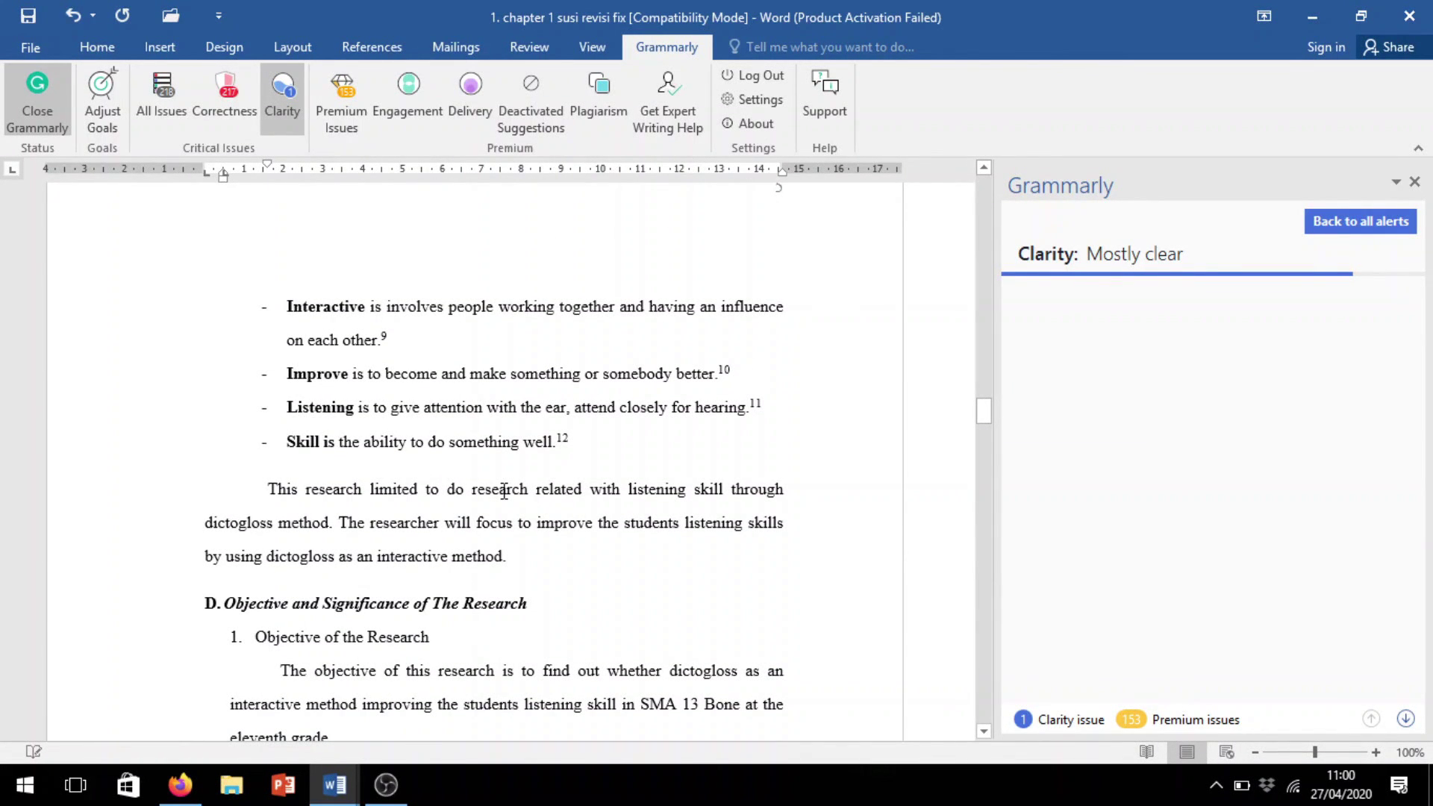
scroll(650, 496, up, 3)
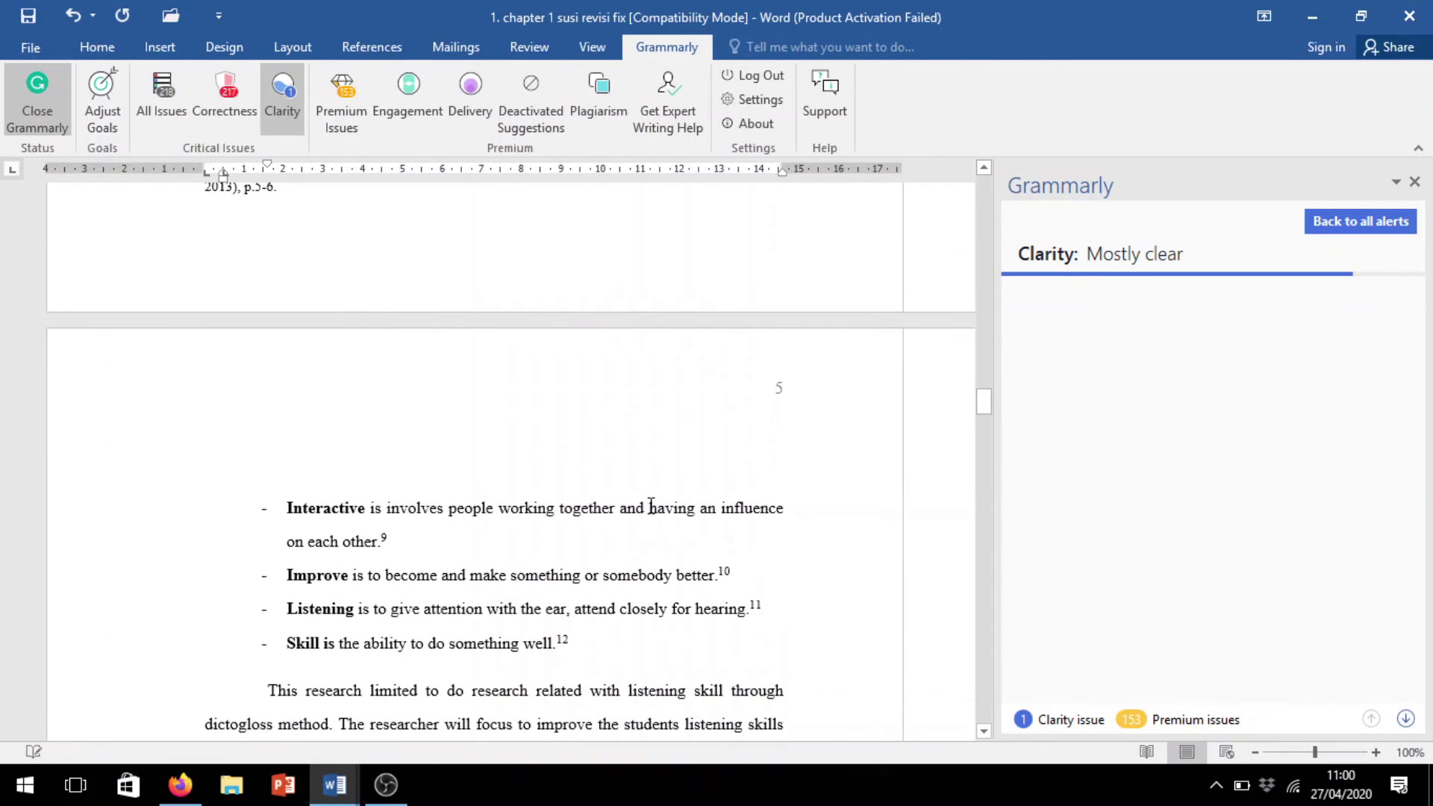
scroll(648, 508, up, 6)
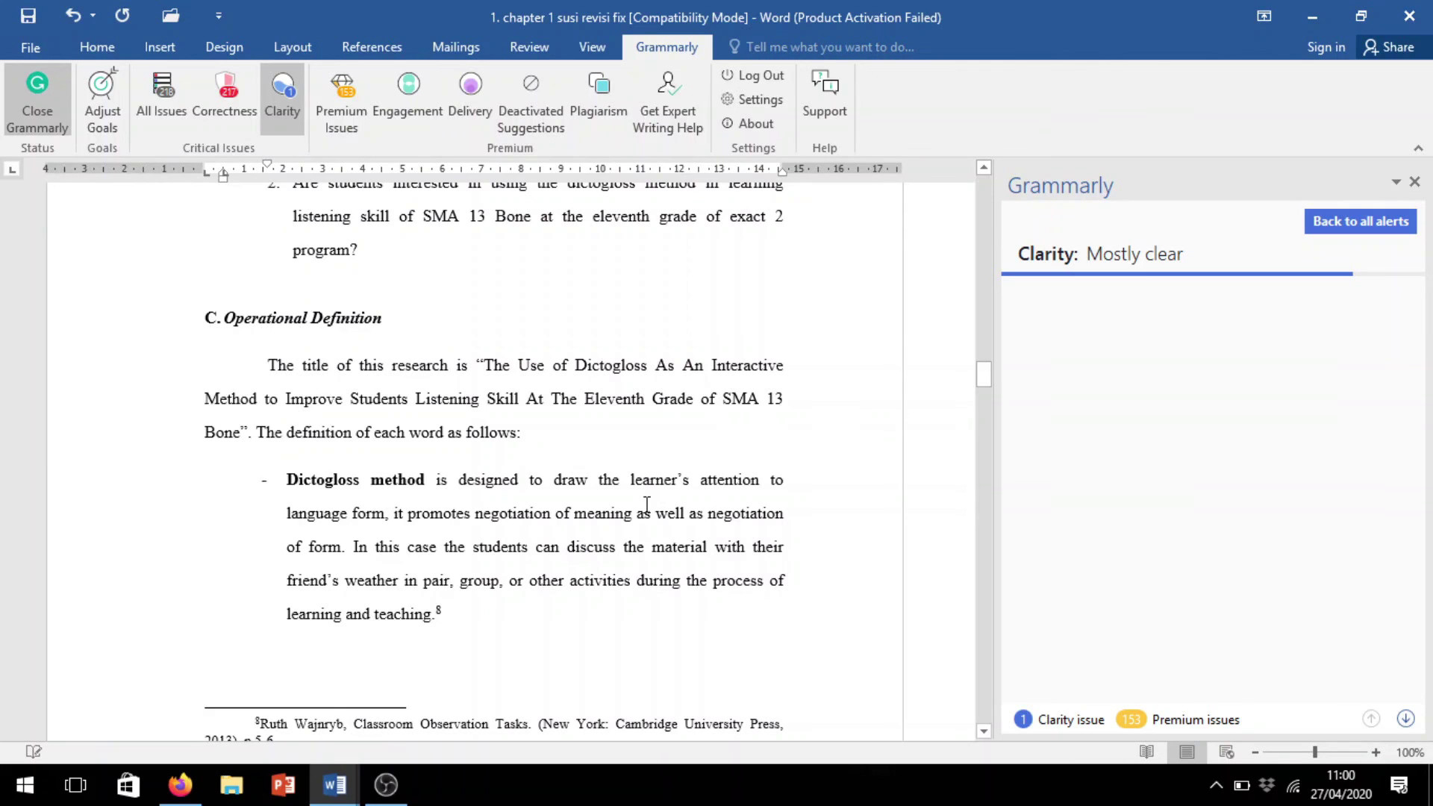
scroll(647, 505, up, 3)
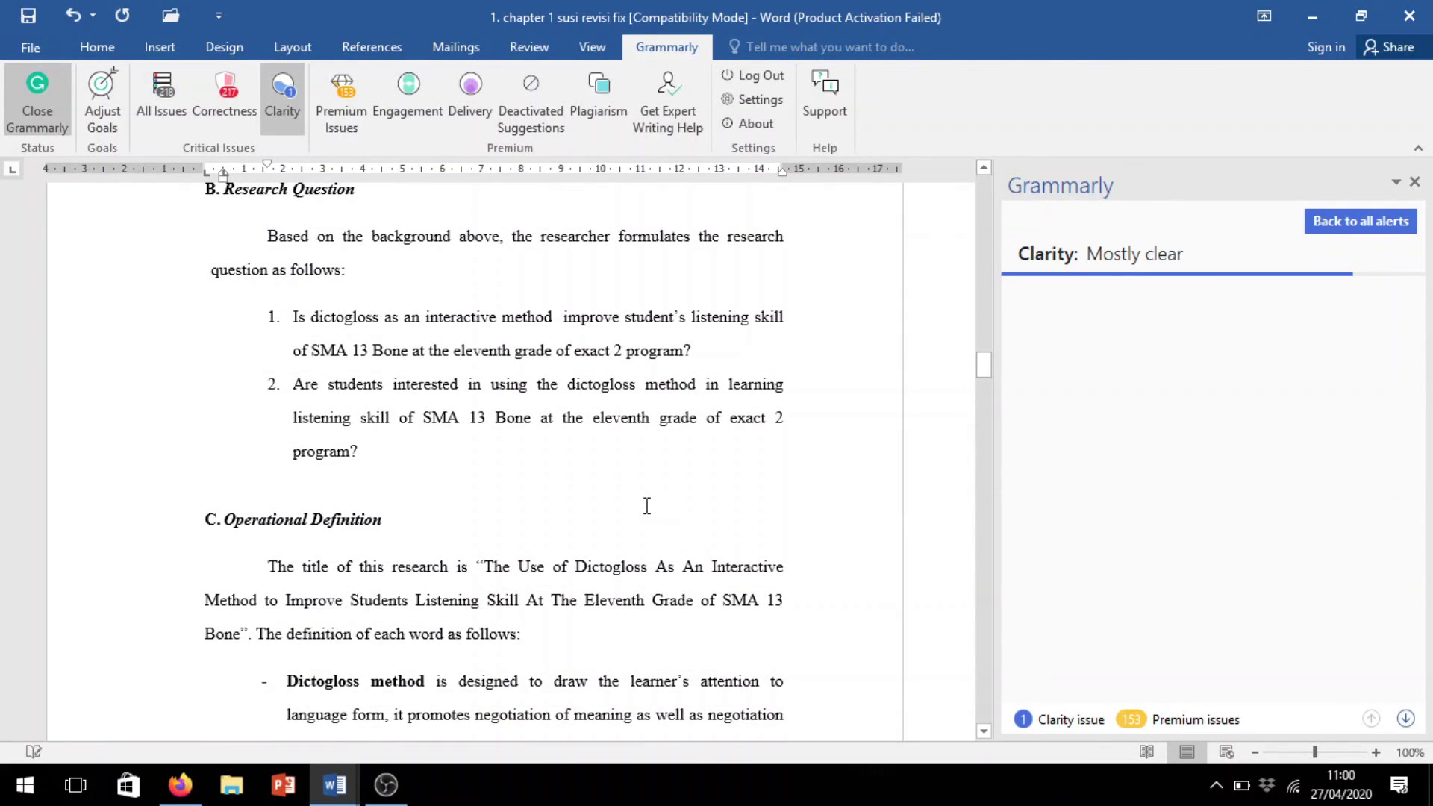